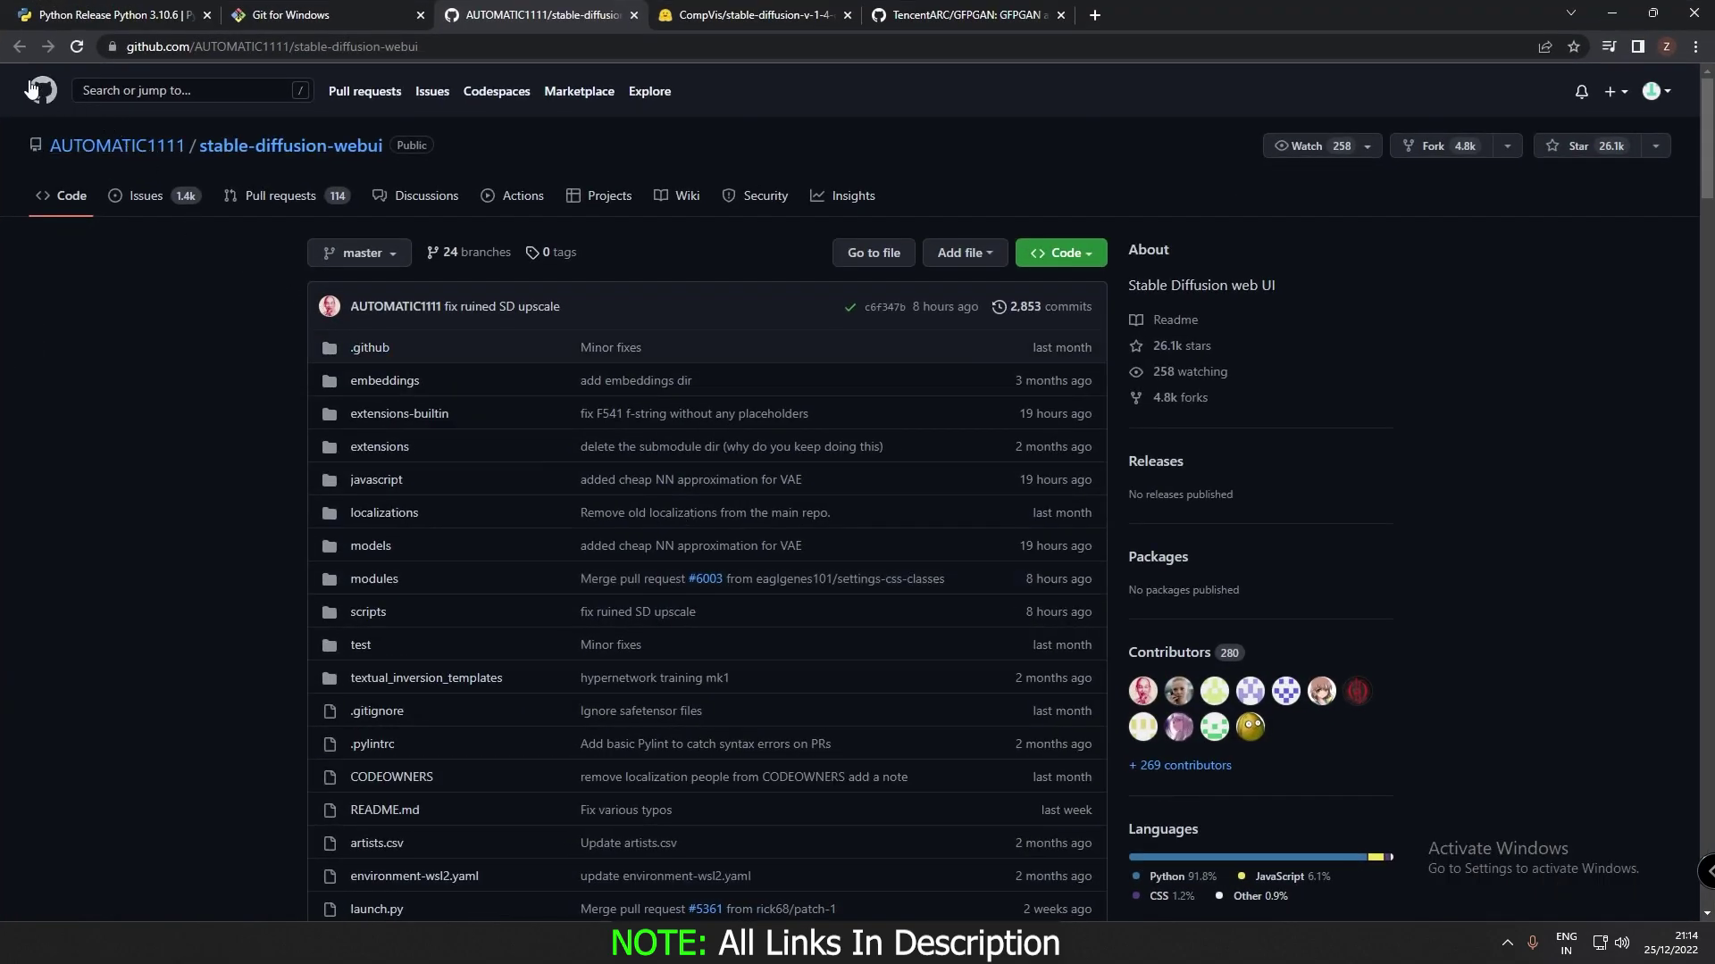
Switch to the CompVis Hugging Face stable-diffusion-v-1-4 browser tab.
click(755, 14)
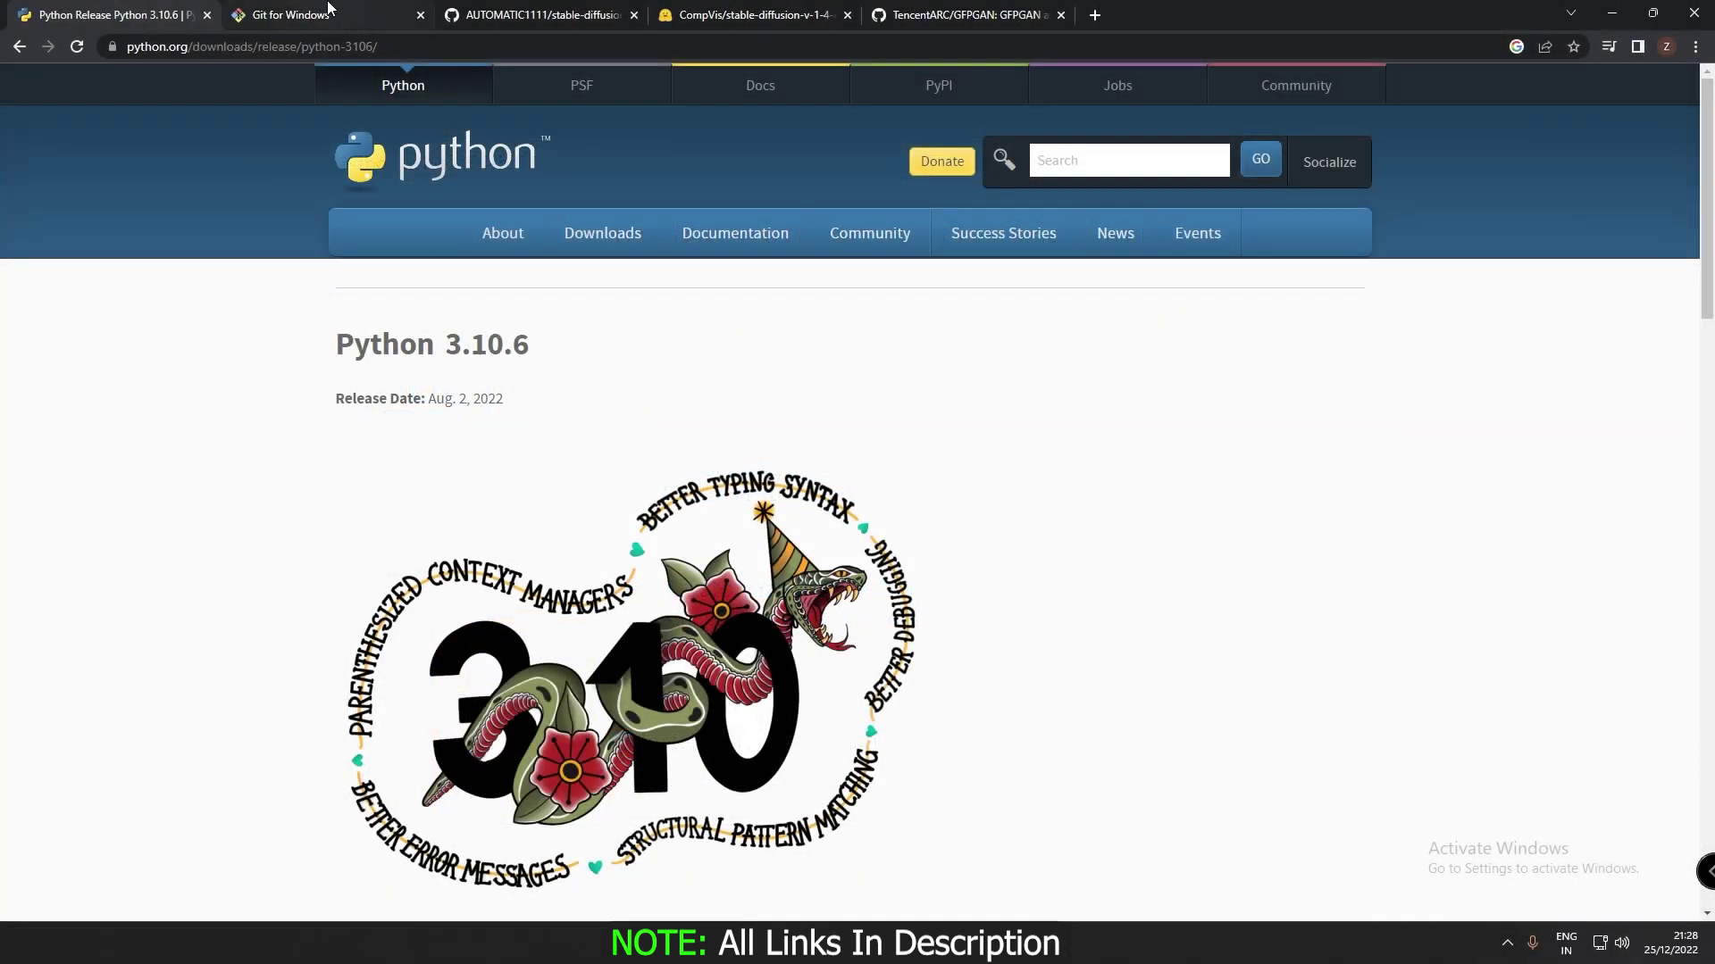
Launch the Git-2.39.0.2-64-bit installer and install into the existing Git folder at the default location.
click(291, 15)
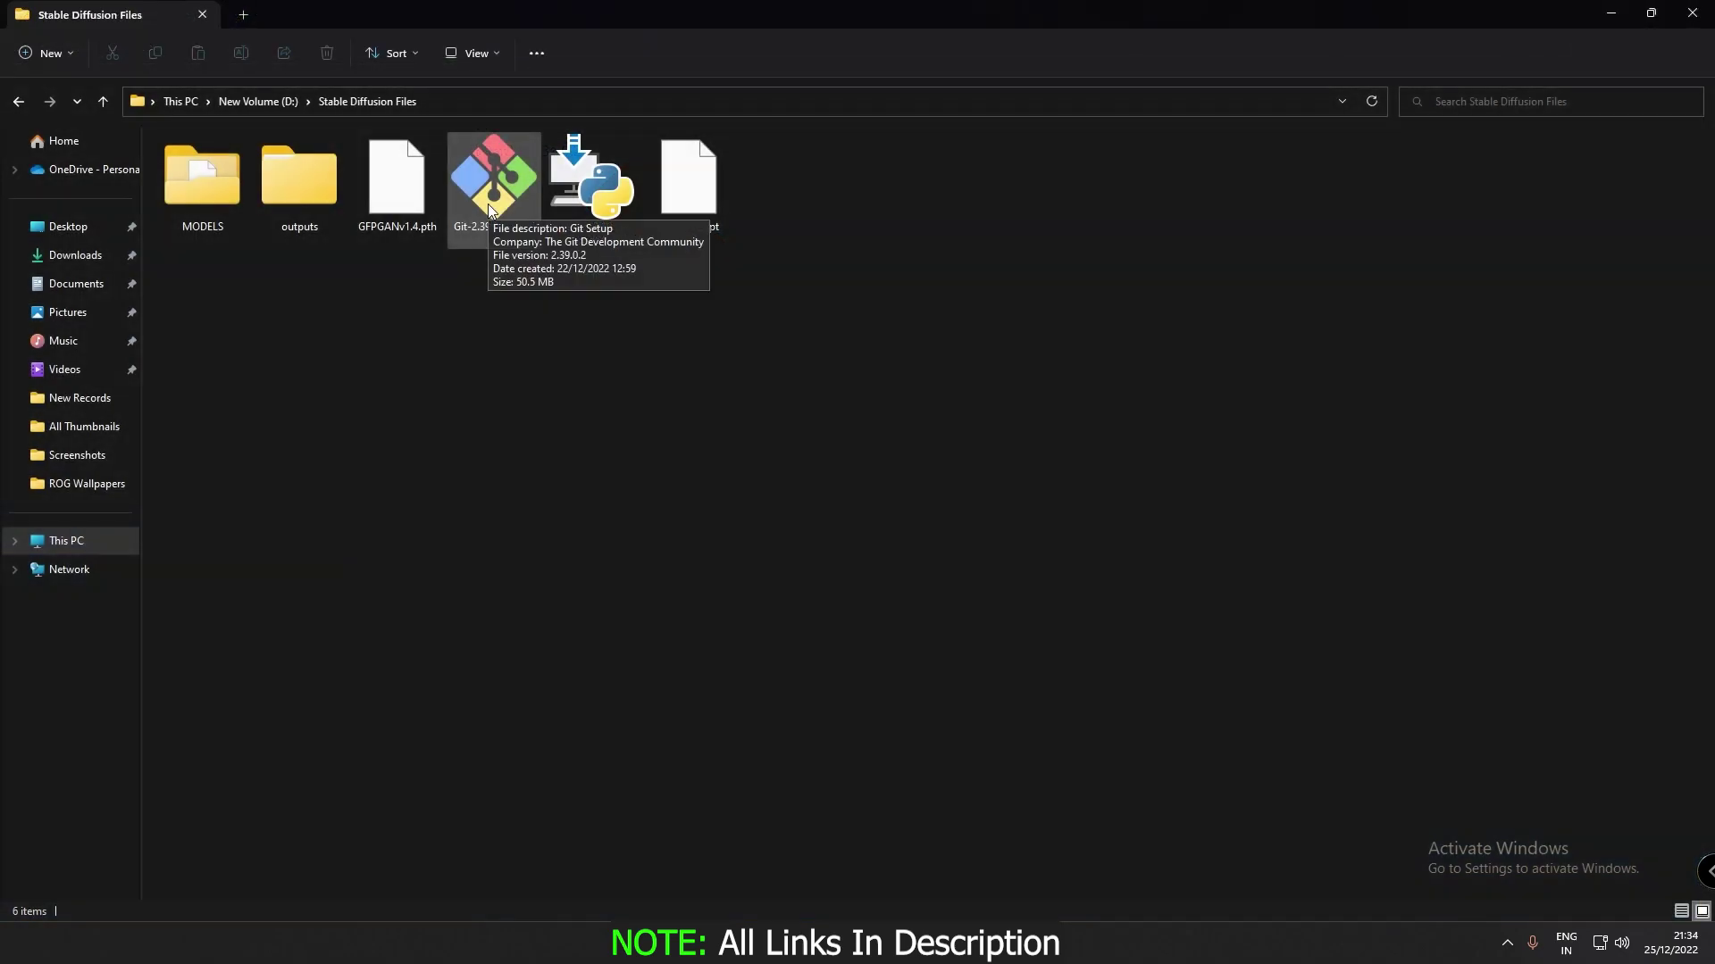
click(490, 211)
double_click(489, 211)
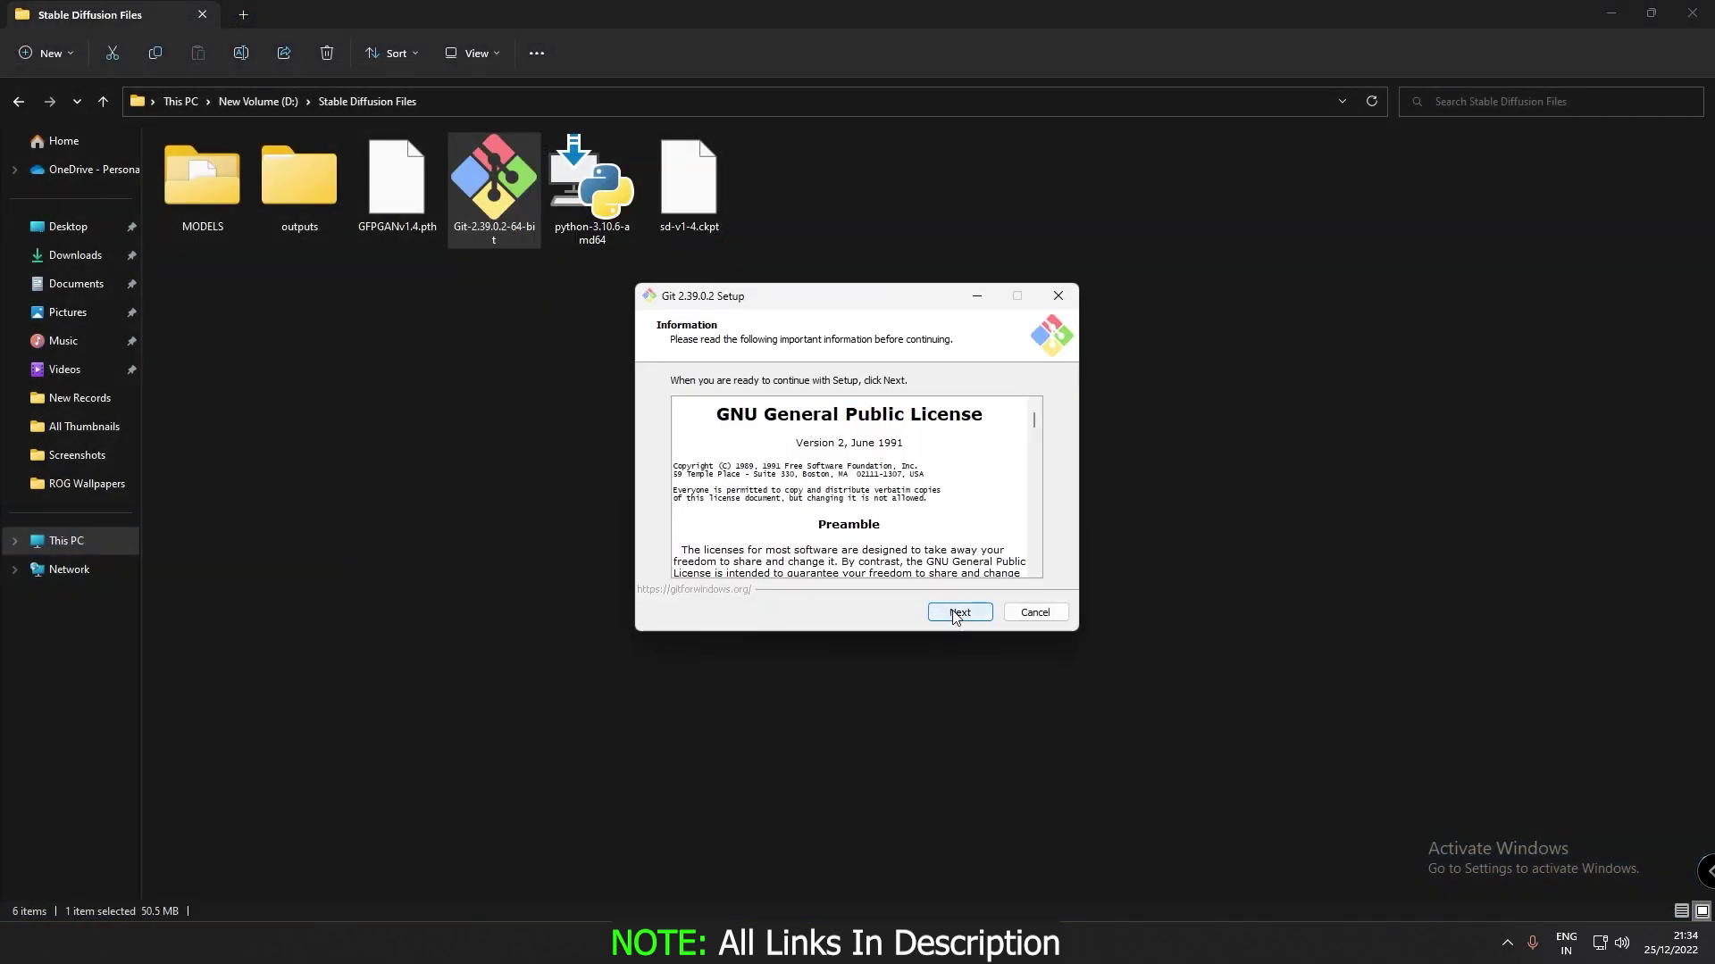
click(955, 614)
click(956, 615)
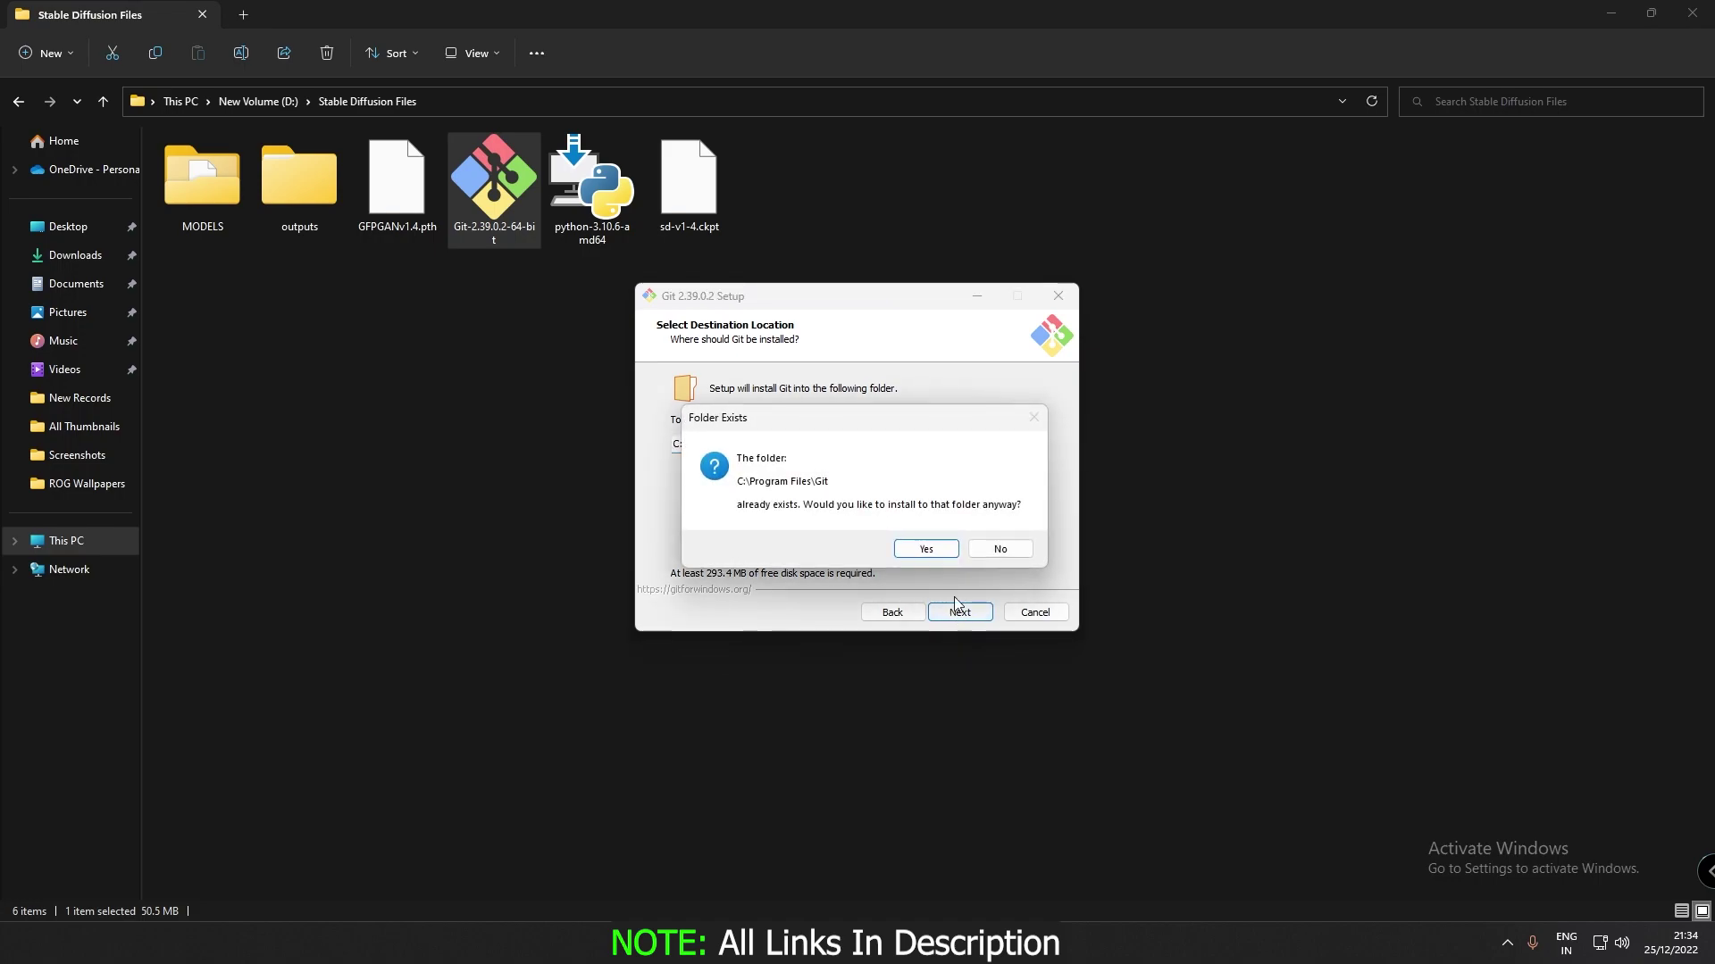
click(936, 548)
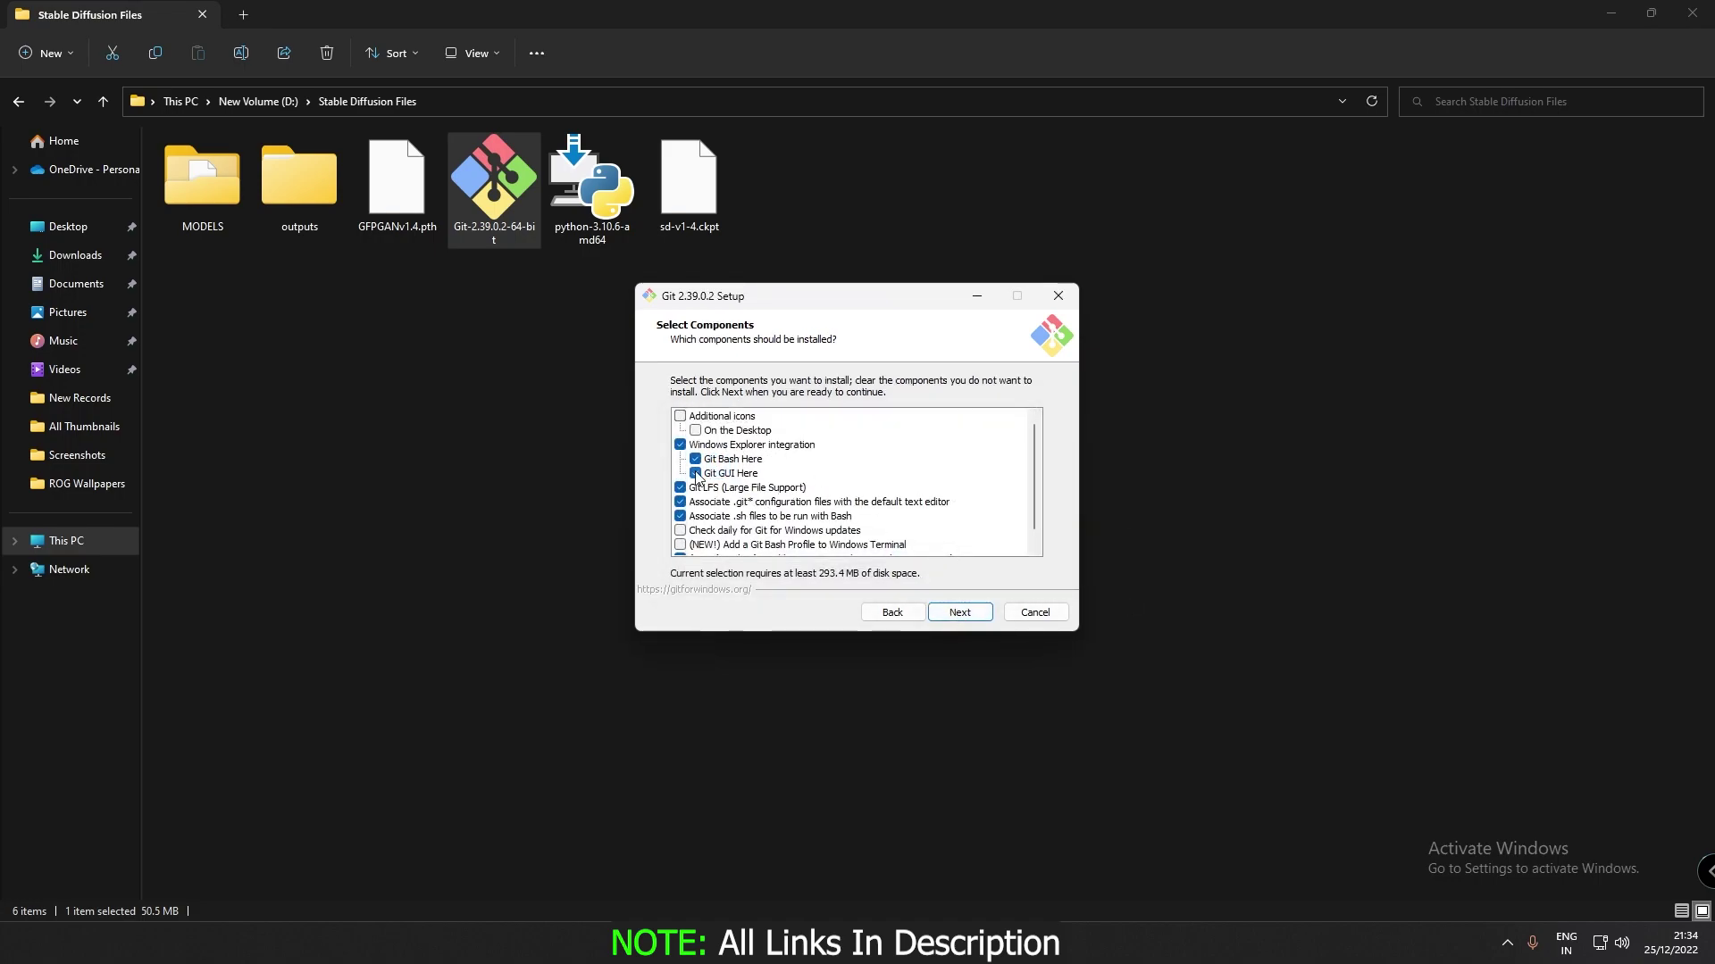
Enable daily Git update checks and the Windows Terminal Git Bash profile.
click(681, 534)
scroll(893, 545, down, 1)
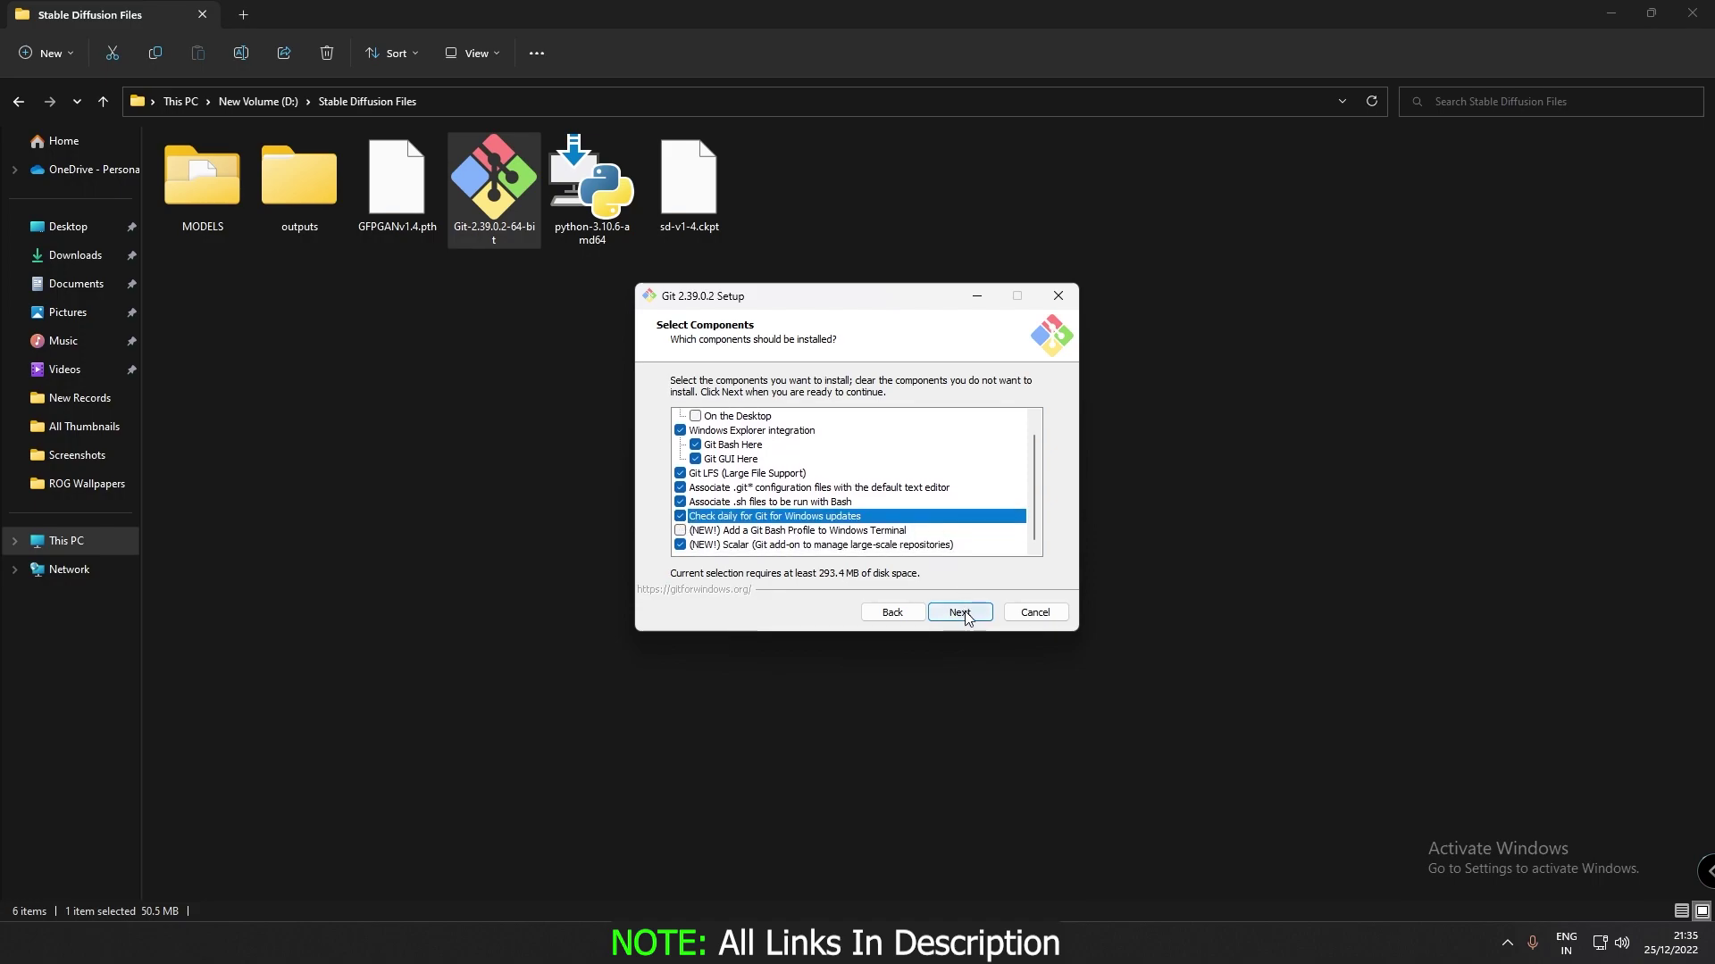
click(681, 531)
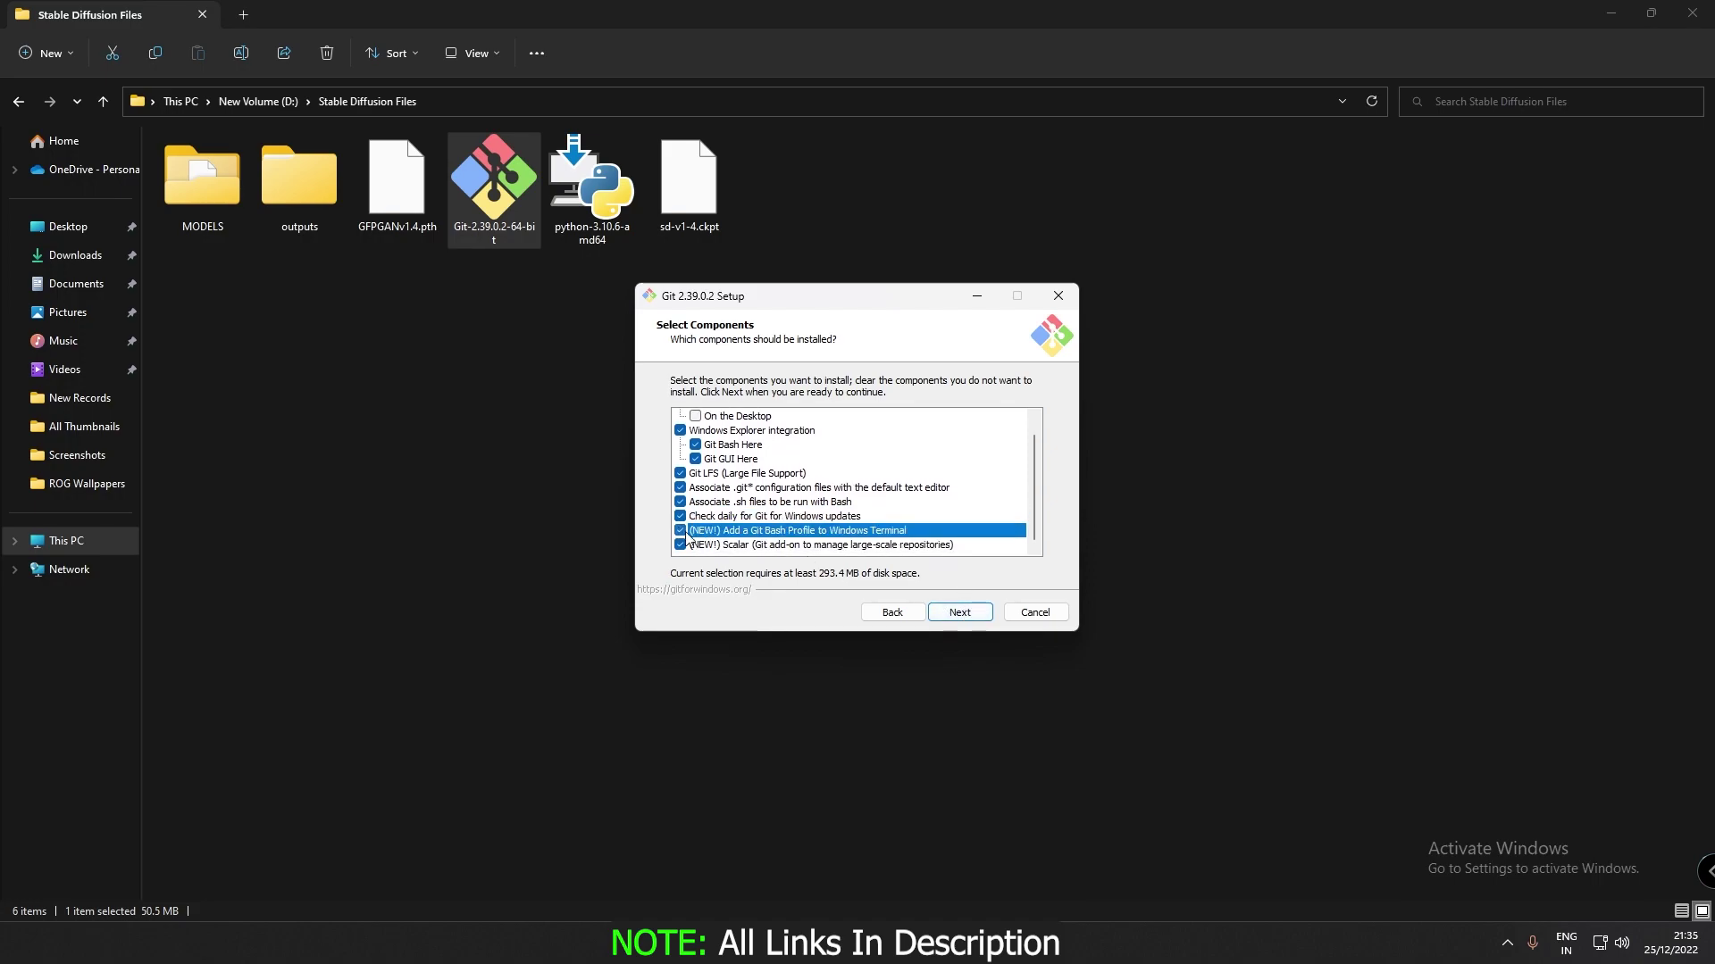
click(958, 616)
Keep the default Start Menu folder, Vim editor, branch naming and pull behaviour, and start installing.
click(963, 617)
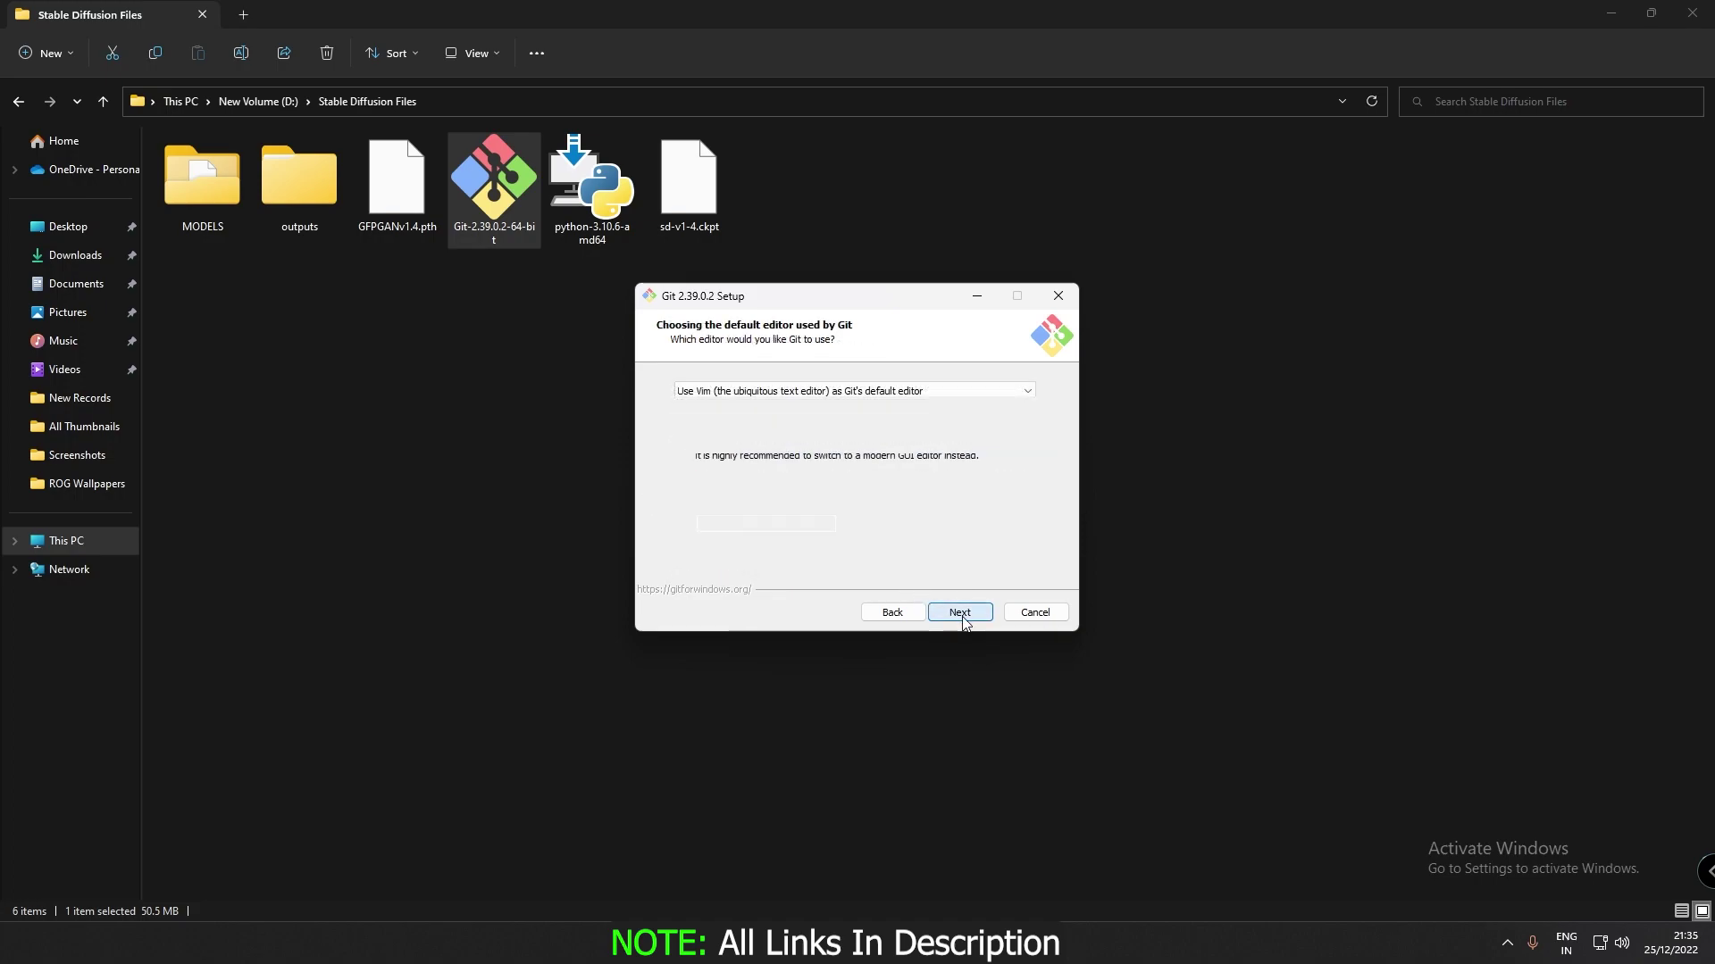
click(960, 613)
click(960, 613)
click(960, 613)
click(960, 612)
click(960, 612)
click(960, 613)
click(960, 613)
click(960, 612)
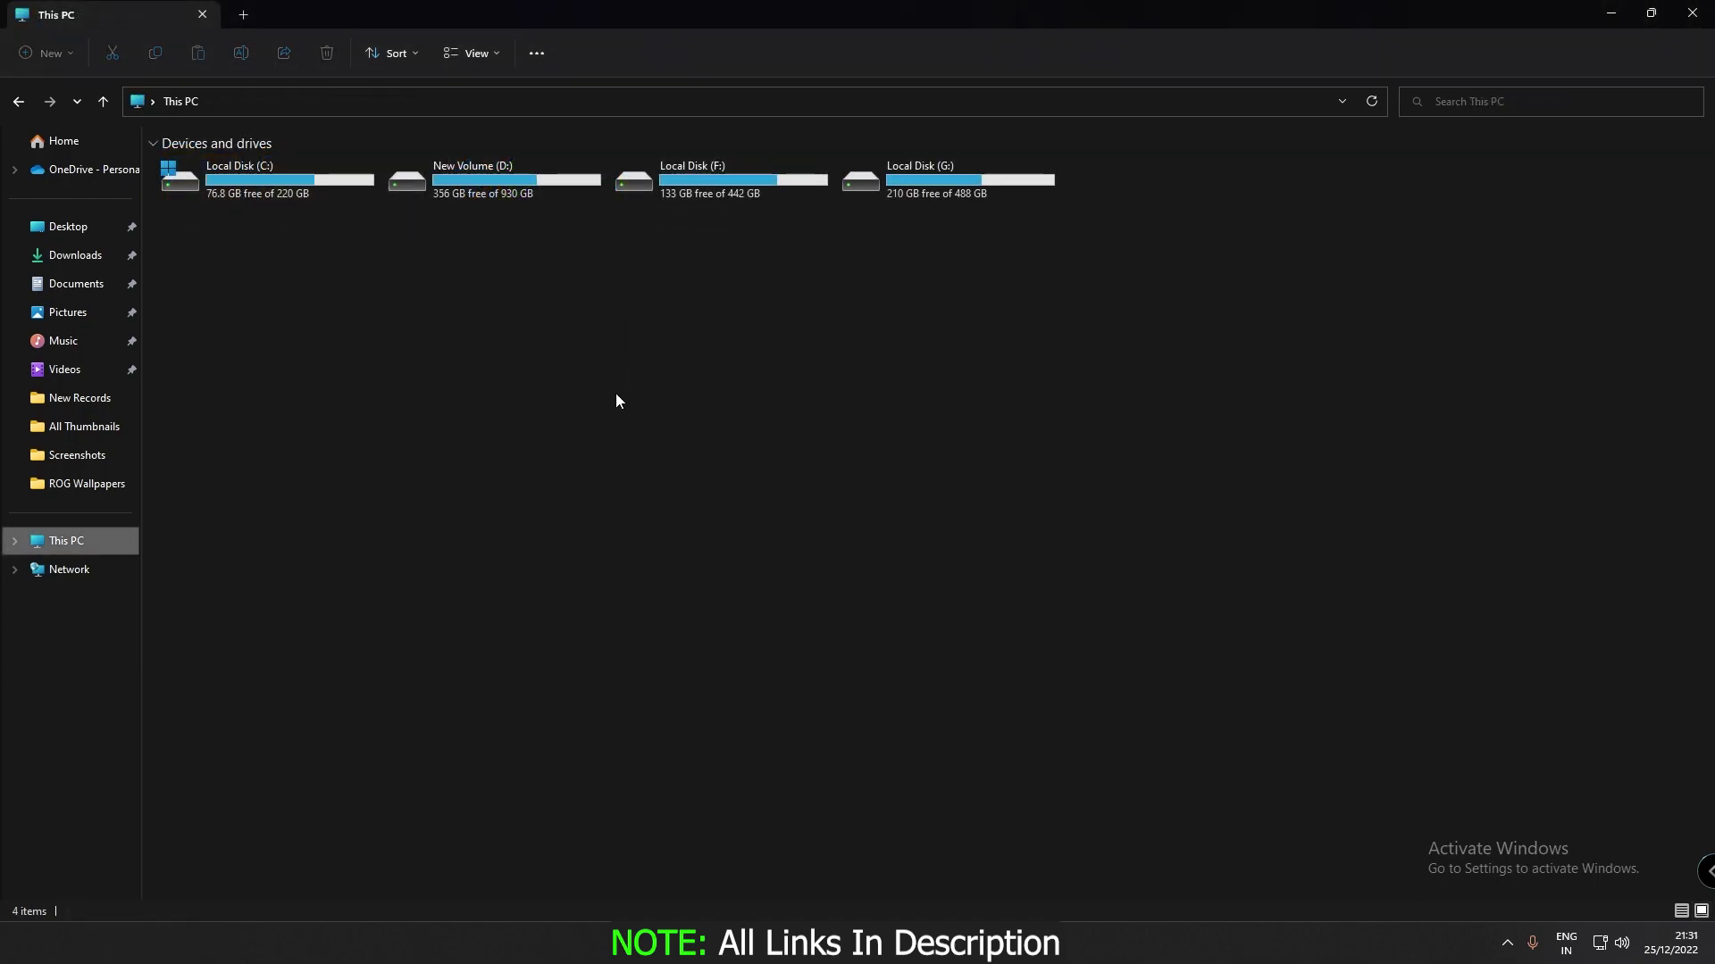
Open New Volume (D:) and add a new folder named AI there.
click(469, 182)
double_click(468, 181)
right_click(327, 765)
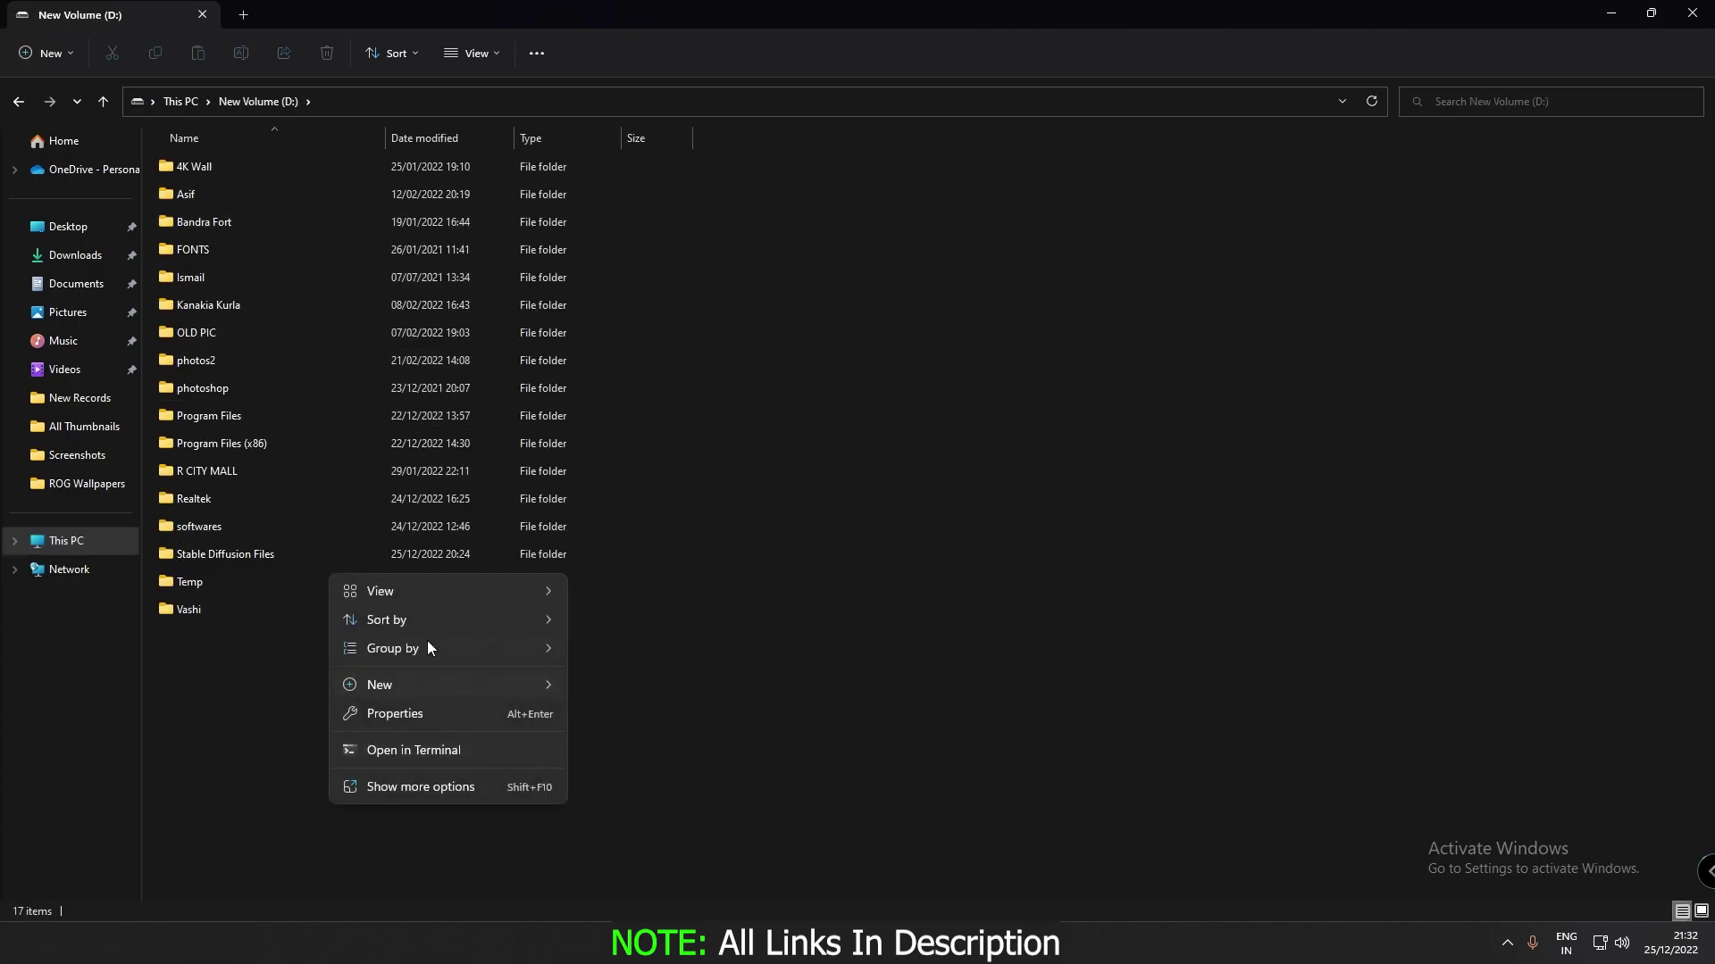
mouse_move(414, 684)
click(613, 689)
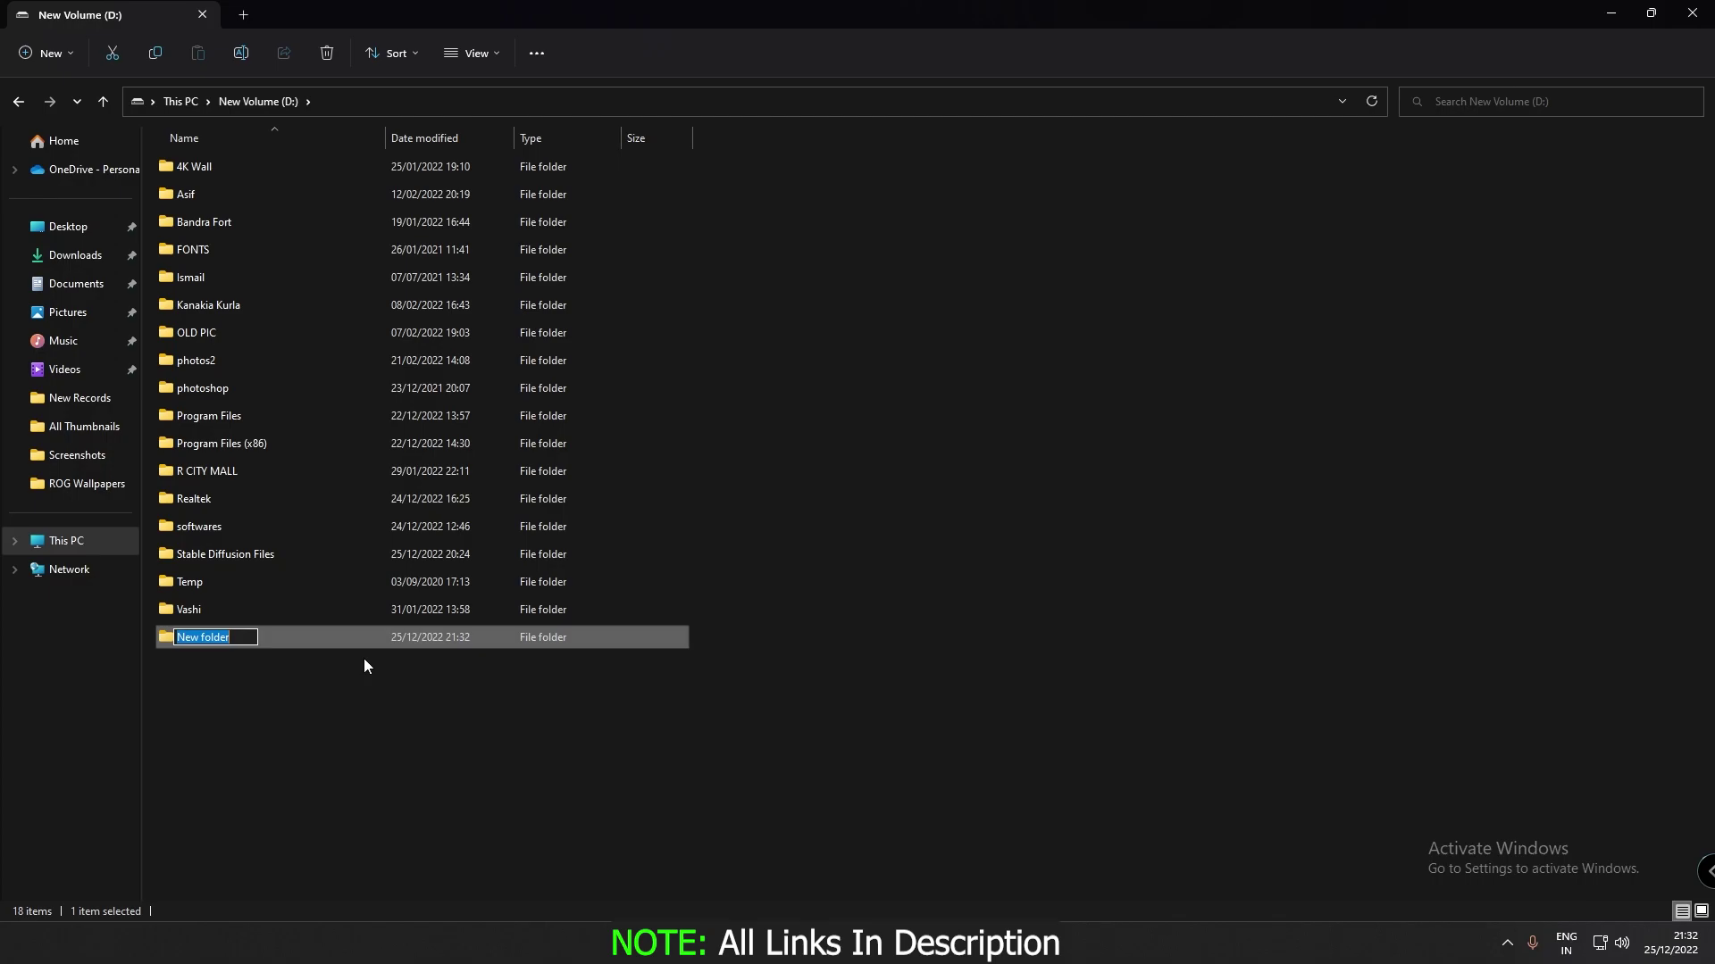
text(AI)
key(Return)
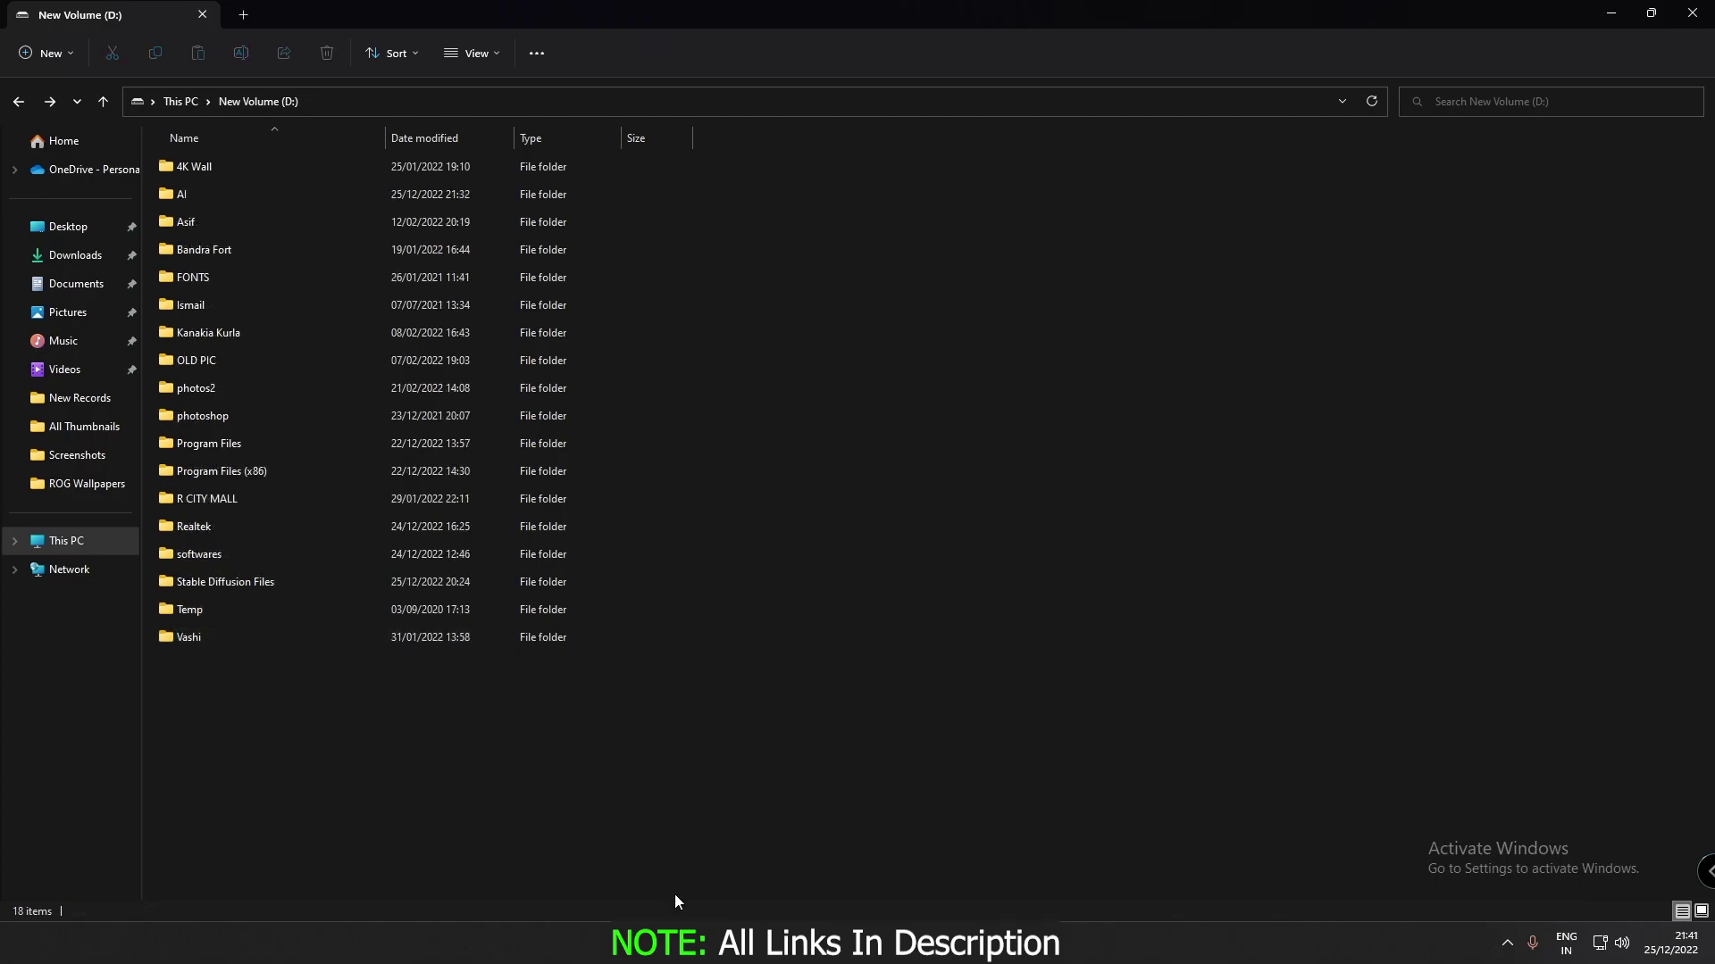
Launch Git Bash from Windows search and change directory with cd /D/AI.
key(super+s)
text(git)
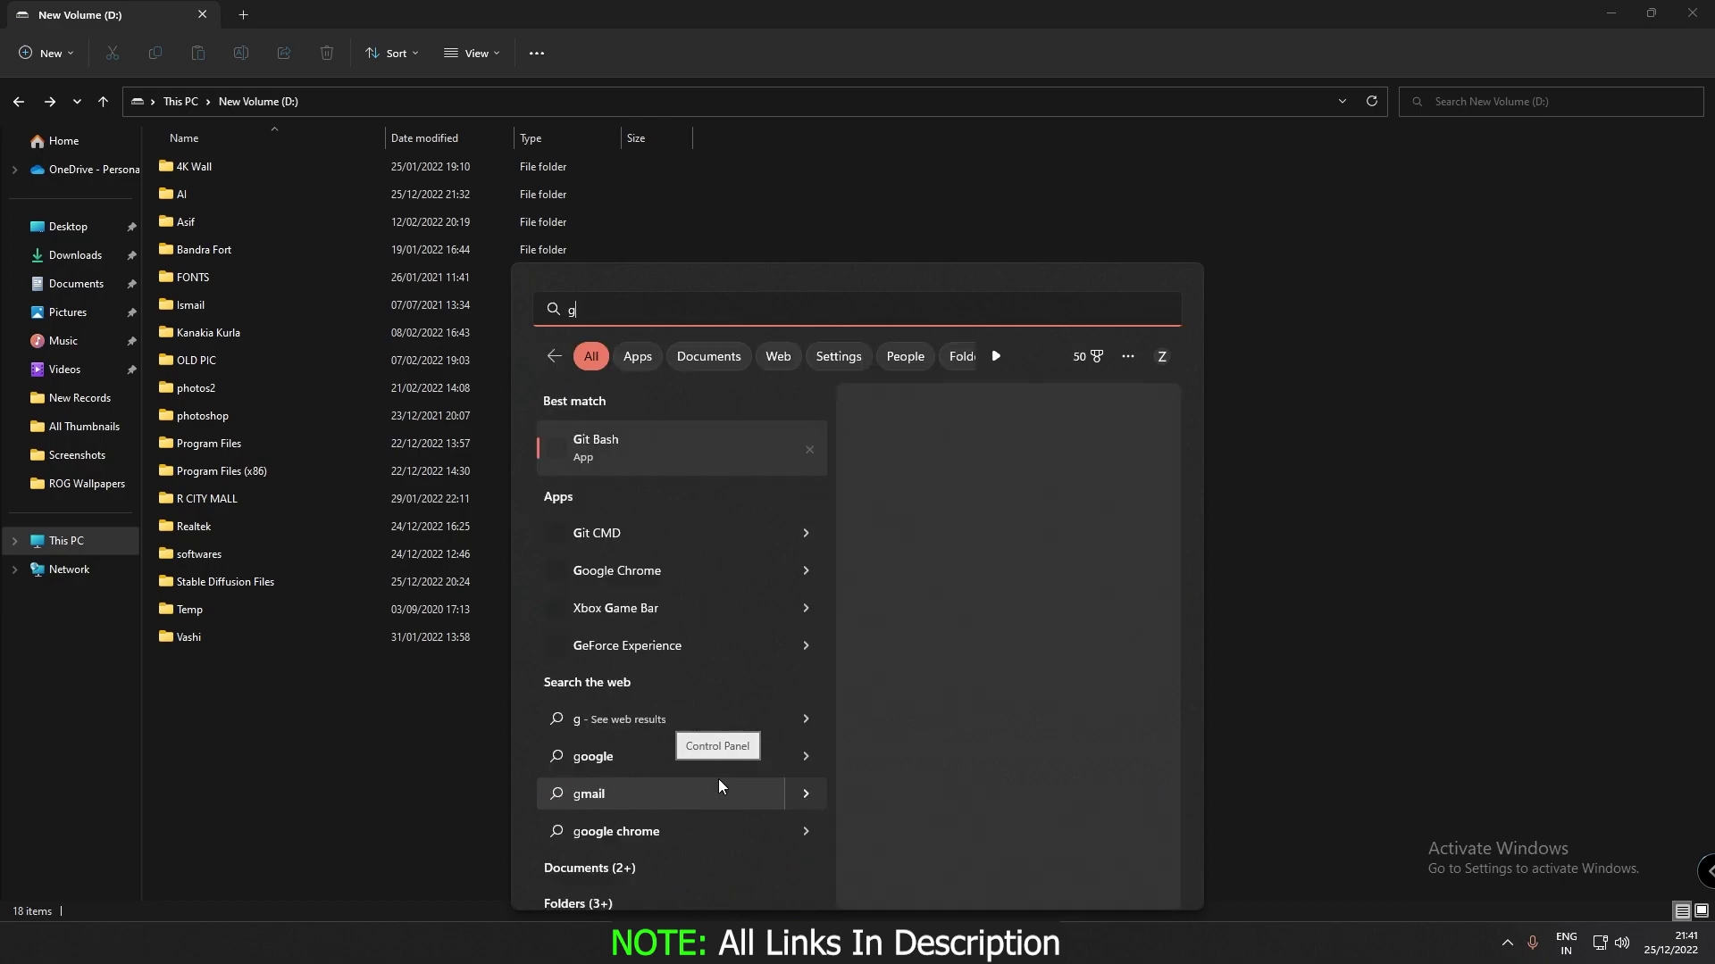
click(584, 452)
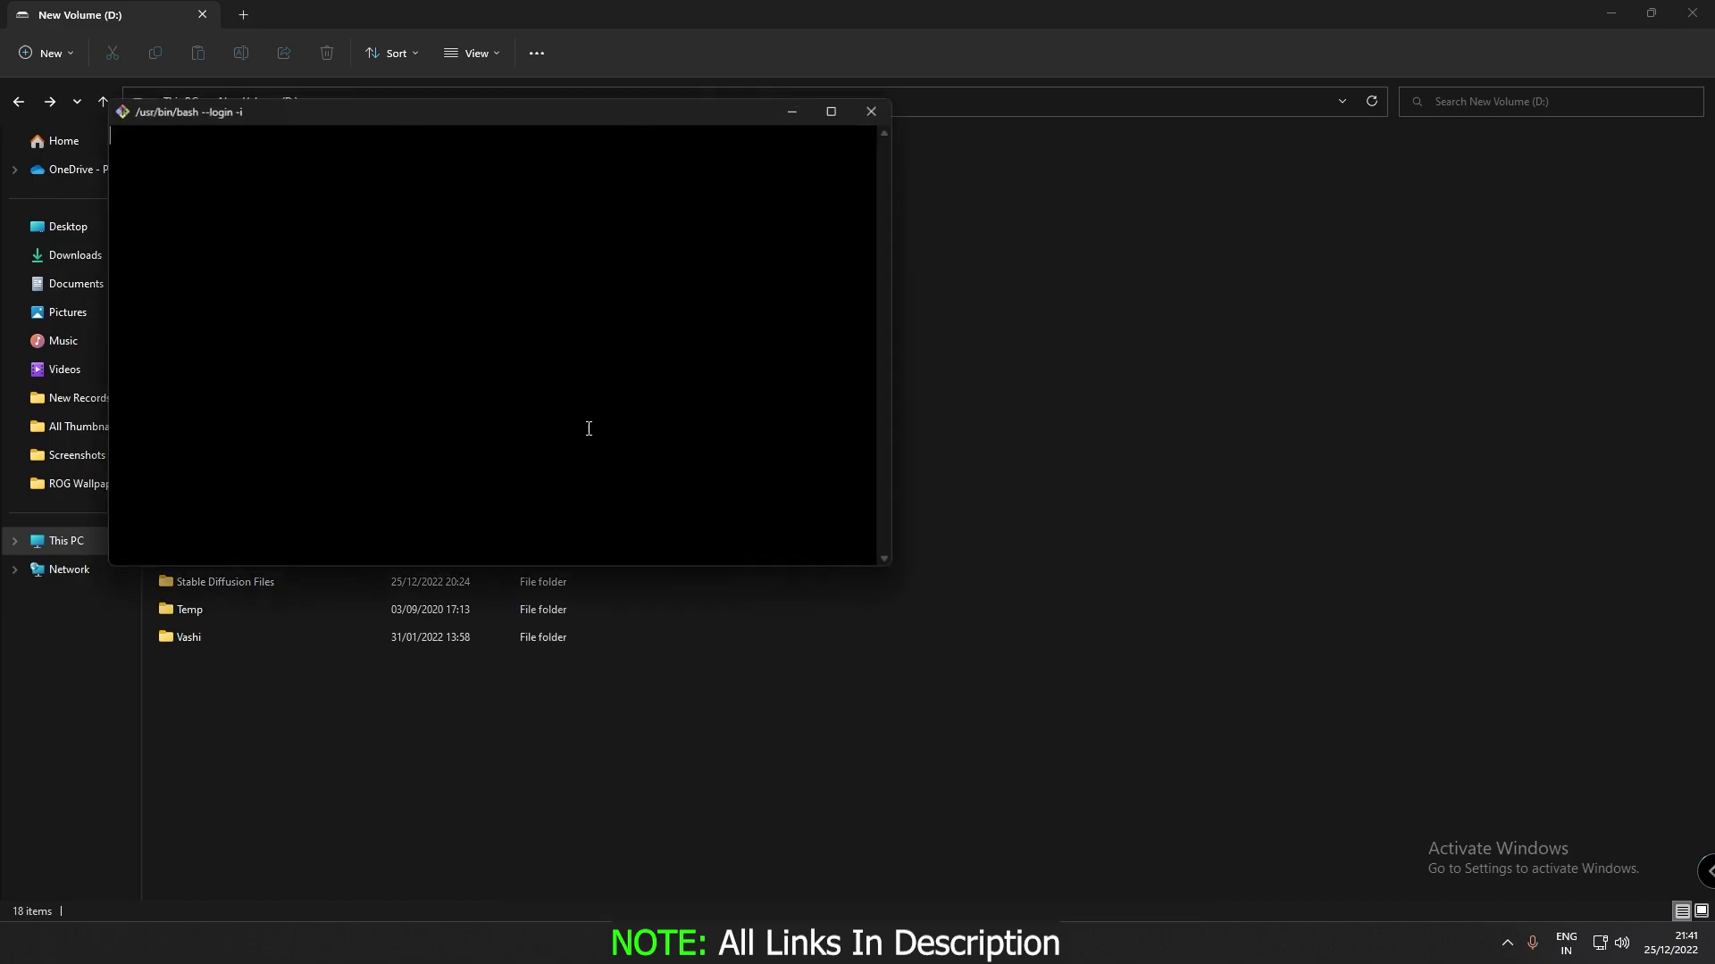
text(c)
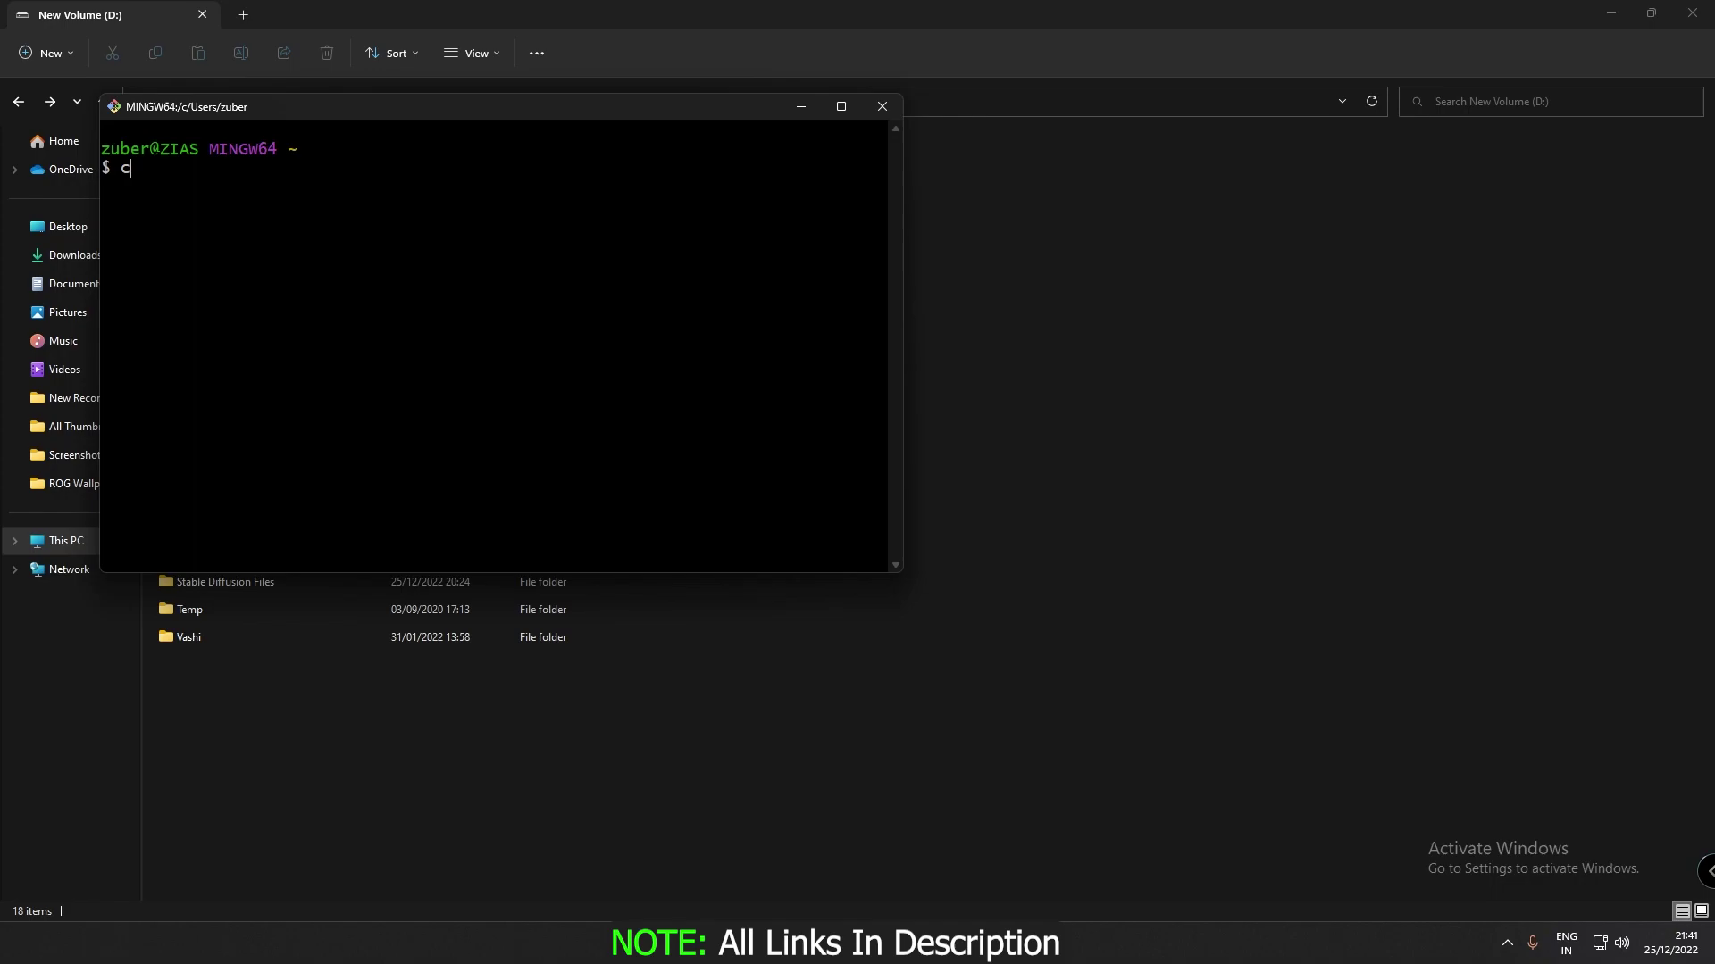
text(d /D/AI)
key(Return)
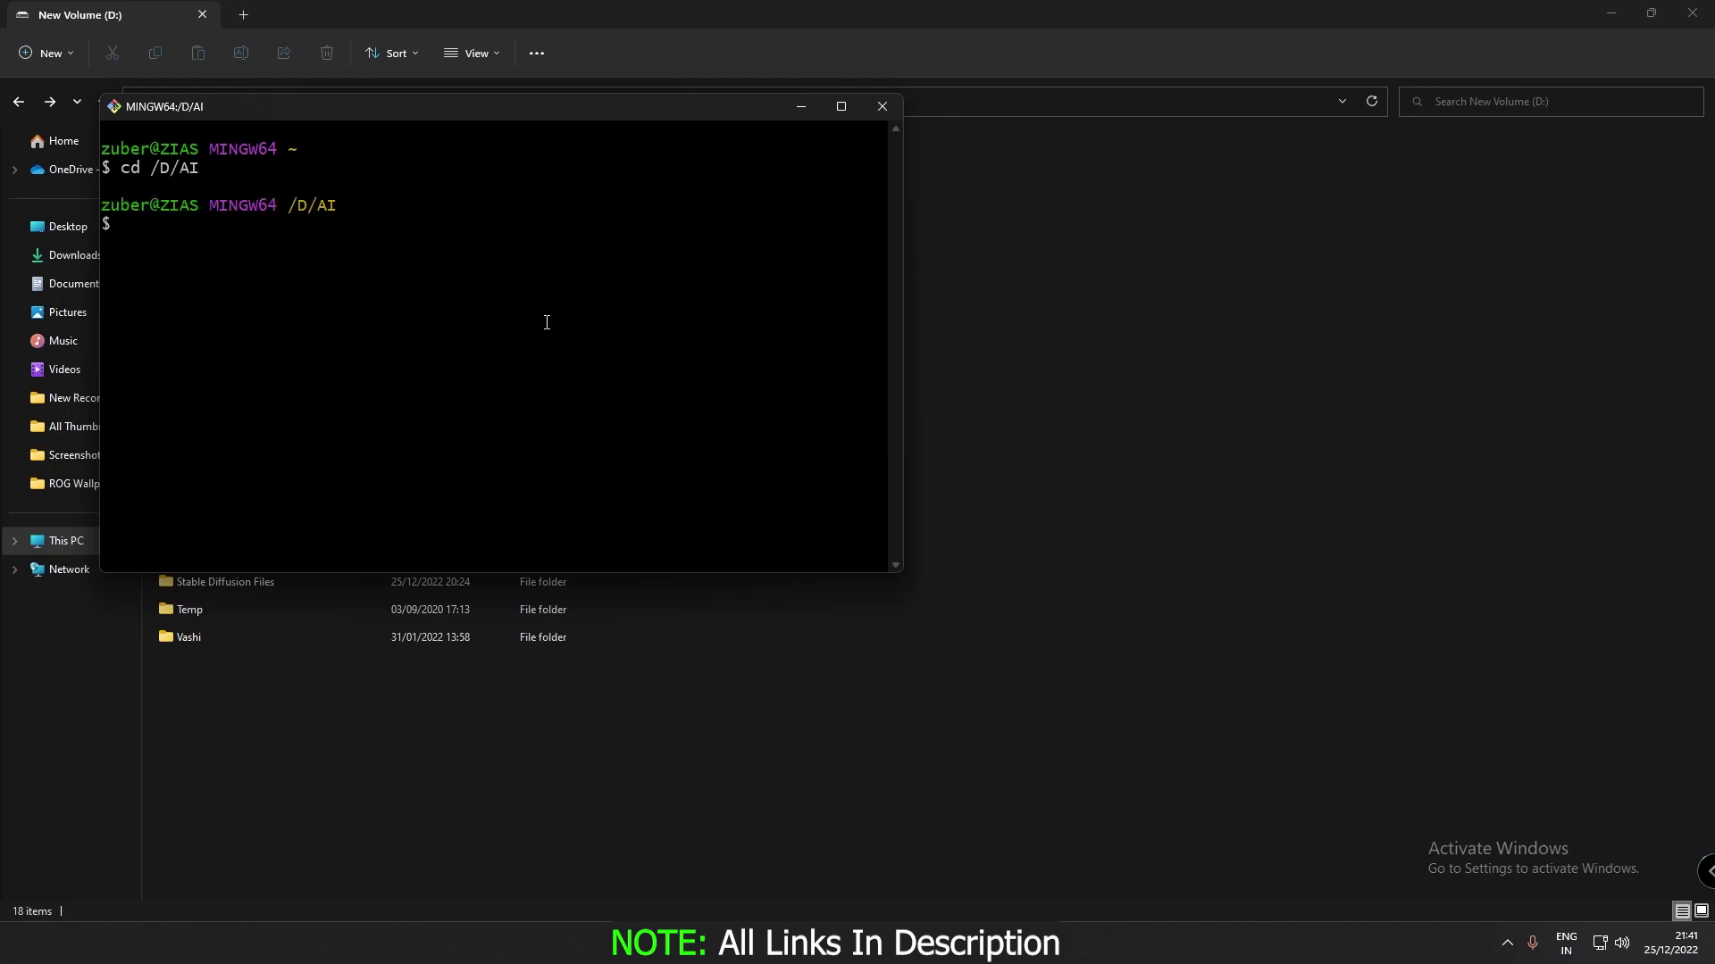
mouse_move(441, 124)
mouse_down()
mouse_move(543, 118)
mouse_move(464, 134)
mouse_up()
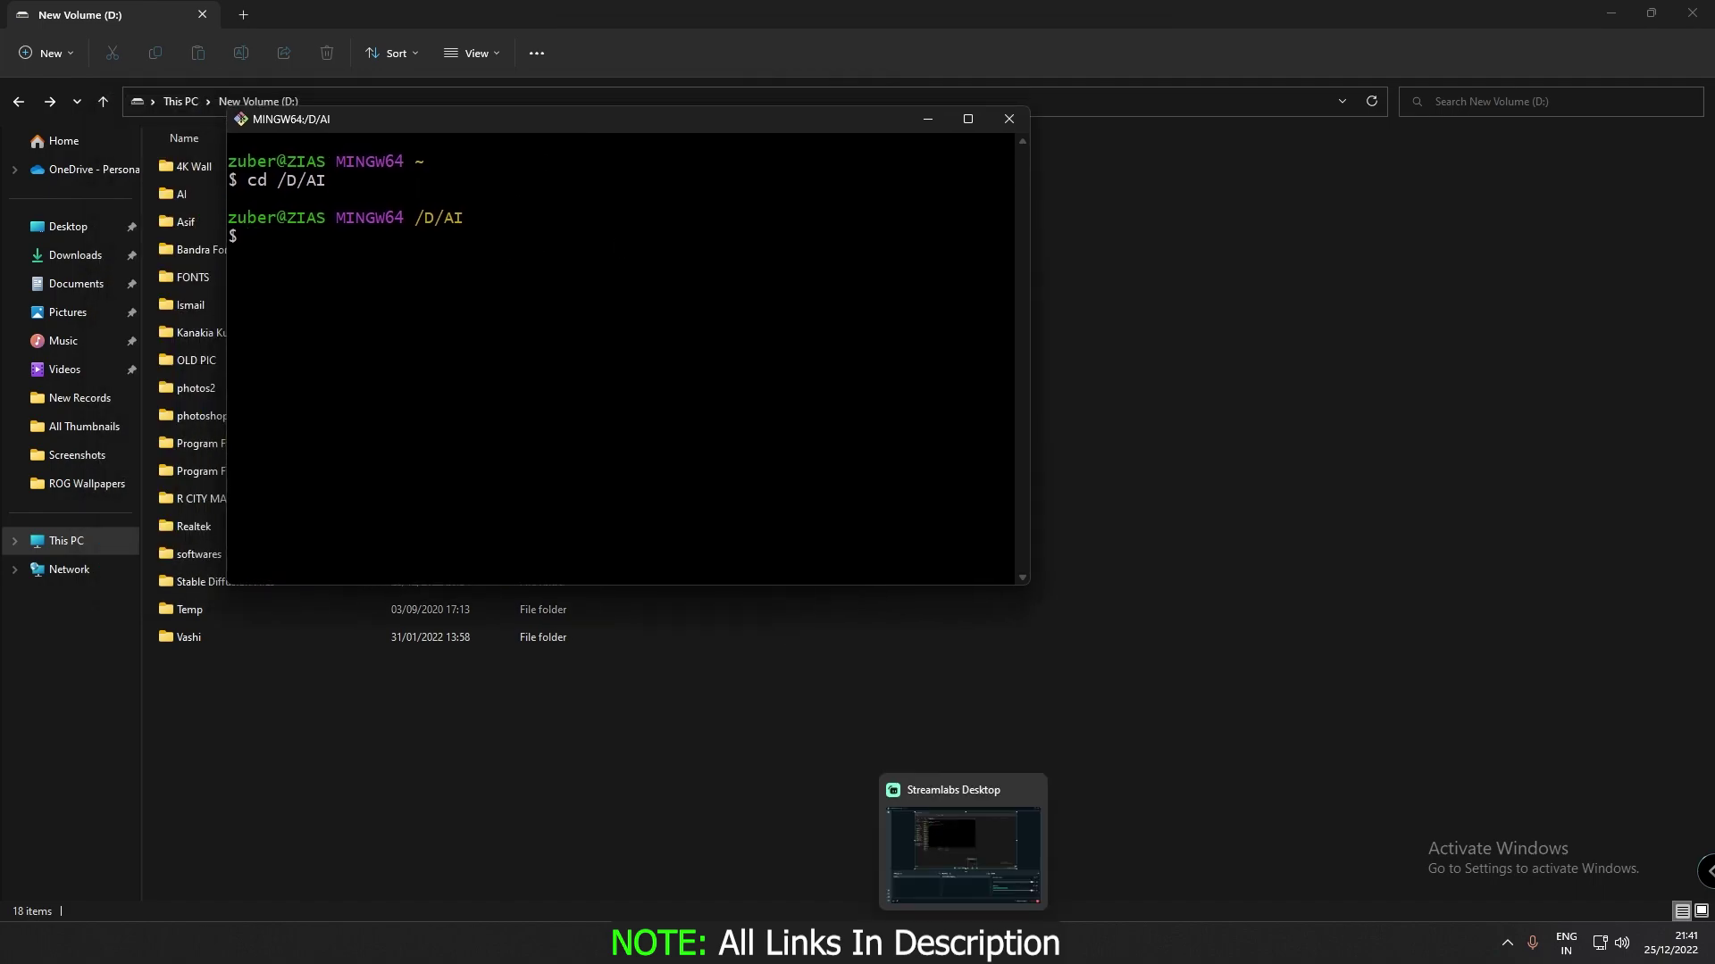
Copy the HTTPS clone URL from the stable-diffusion-webui repository's Code menu.
click(955, 943)
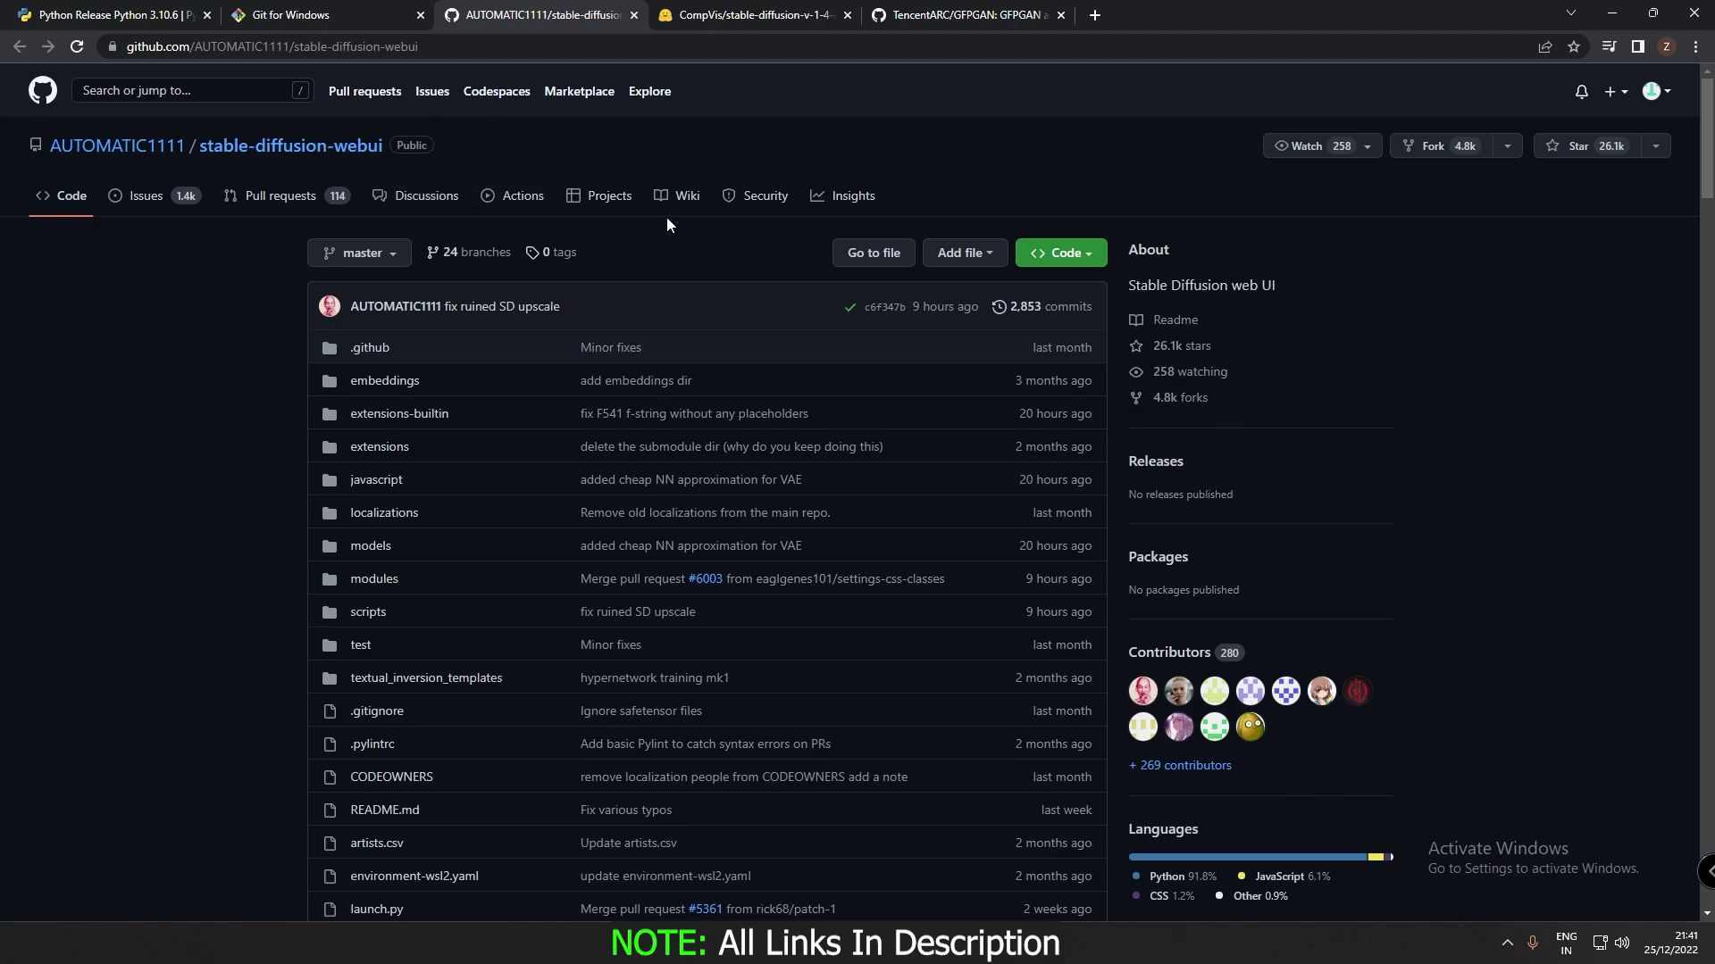
click(1078, 256)
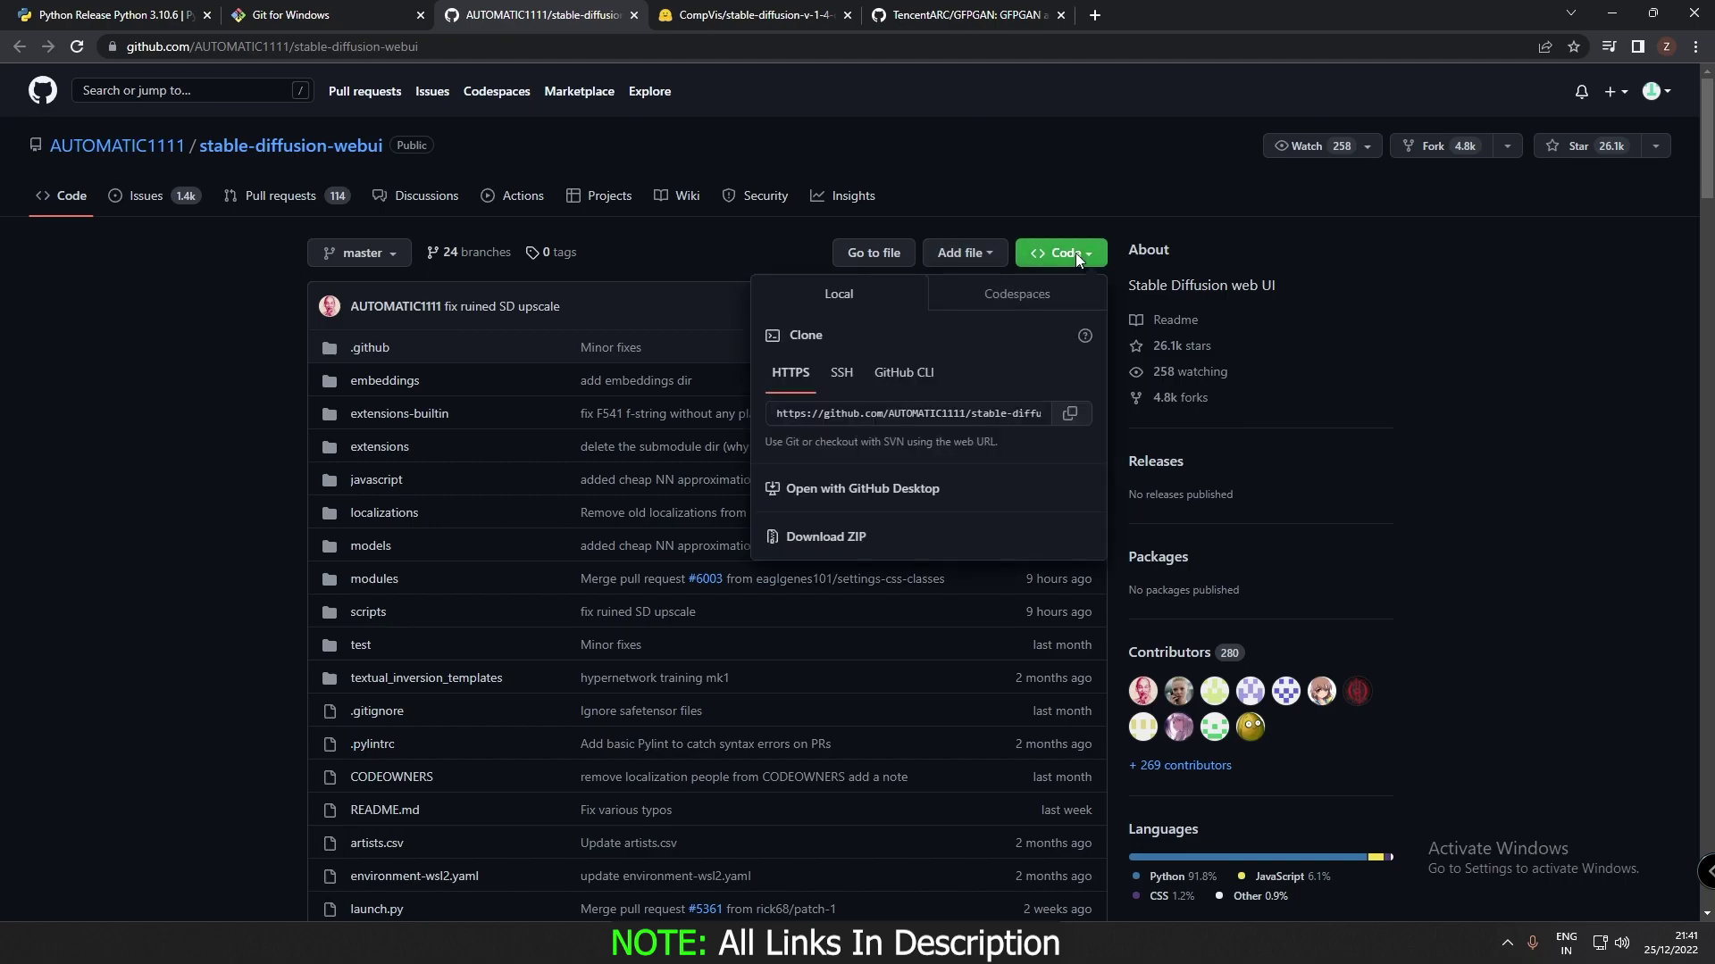
click(1072, 417)
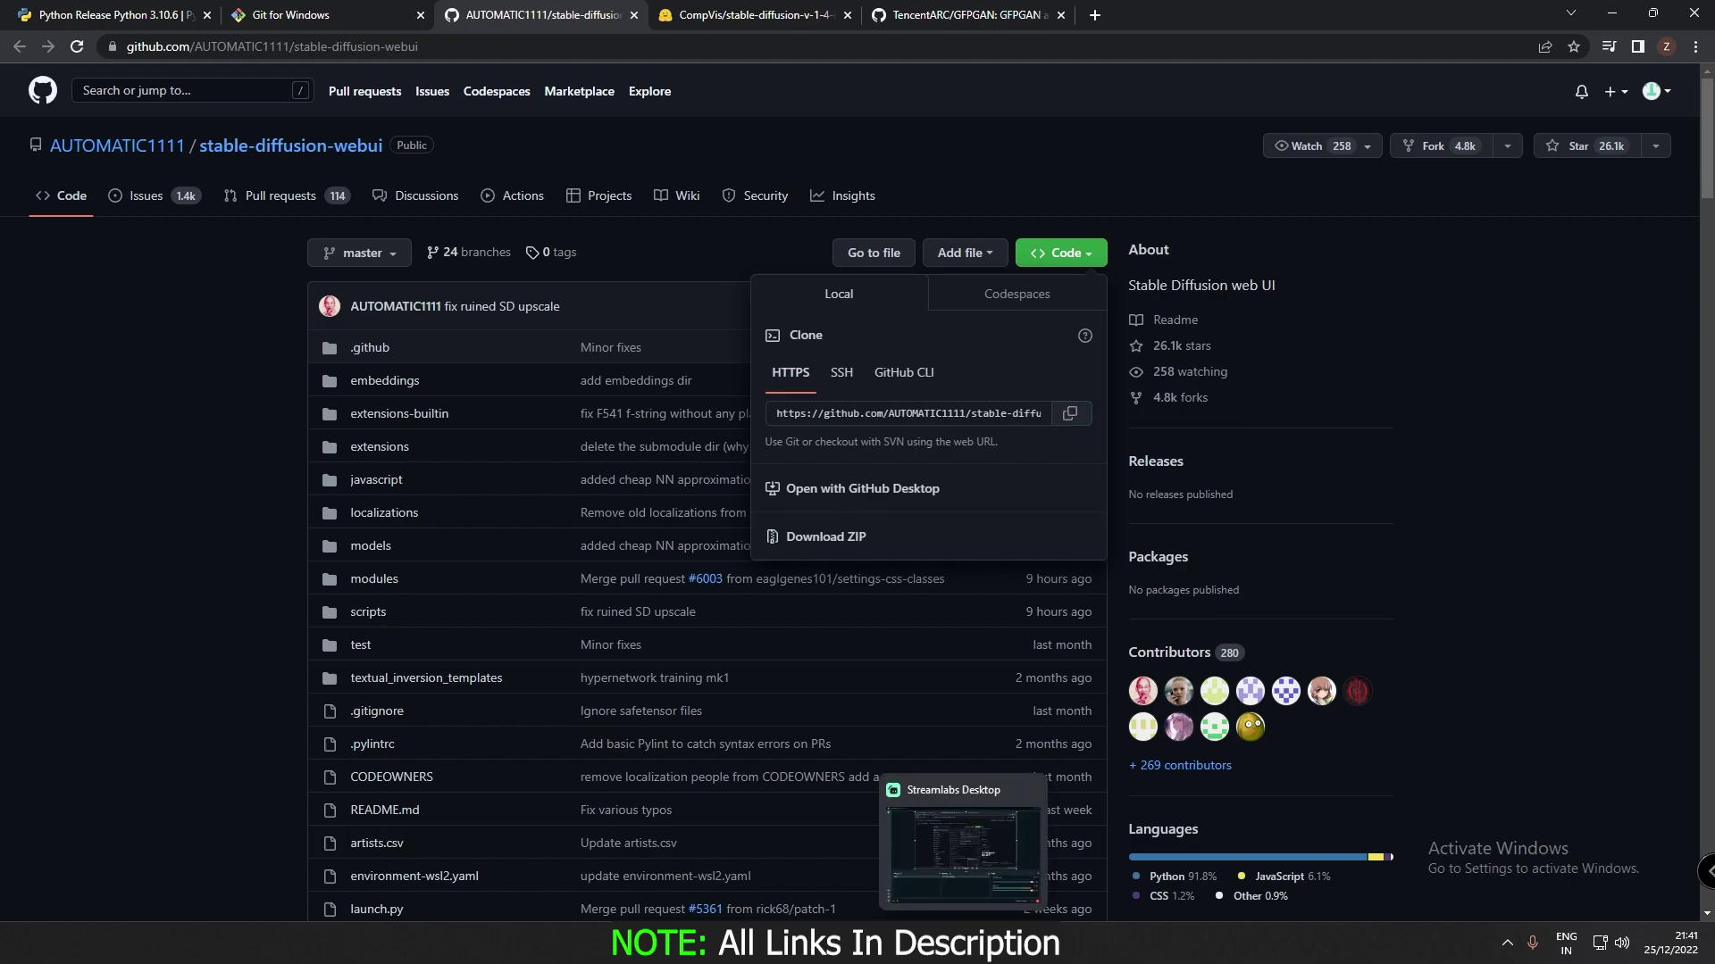
Run git clone with the pasted stable-diffusion-webui URL in Git Bash.
click(965, 840)
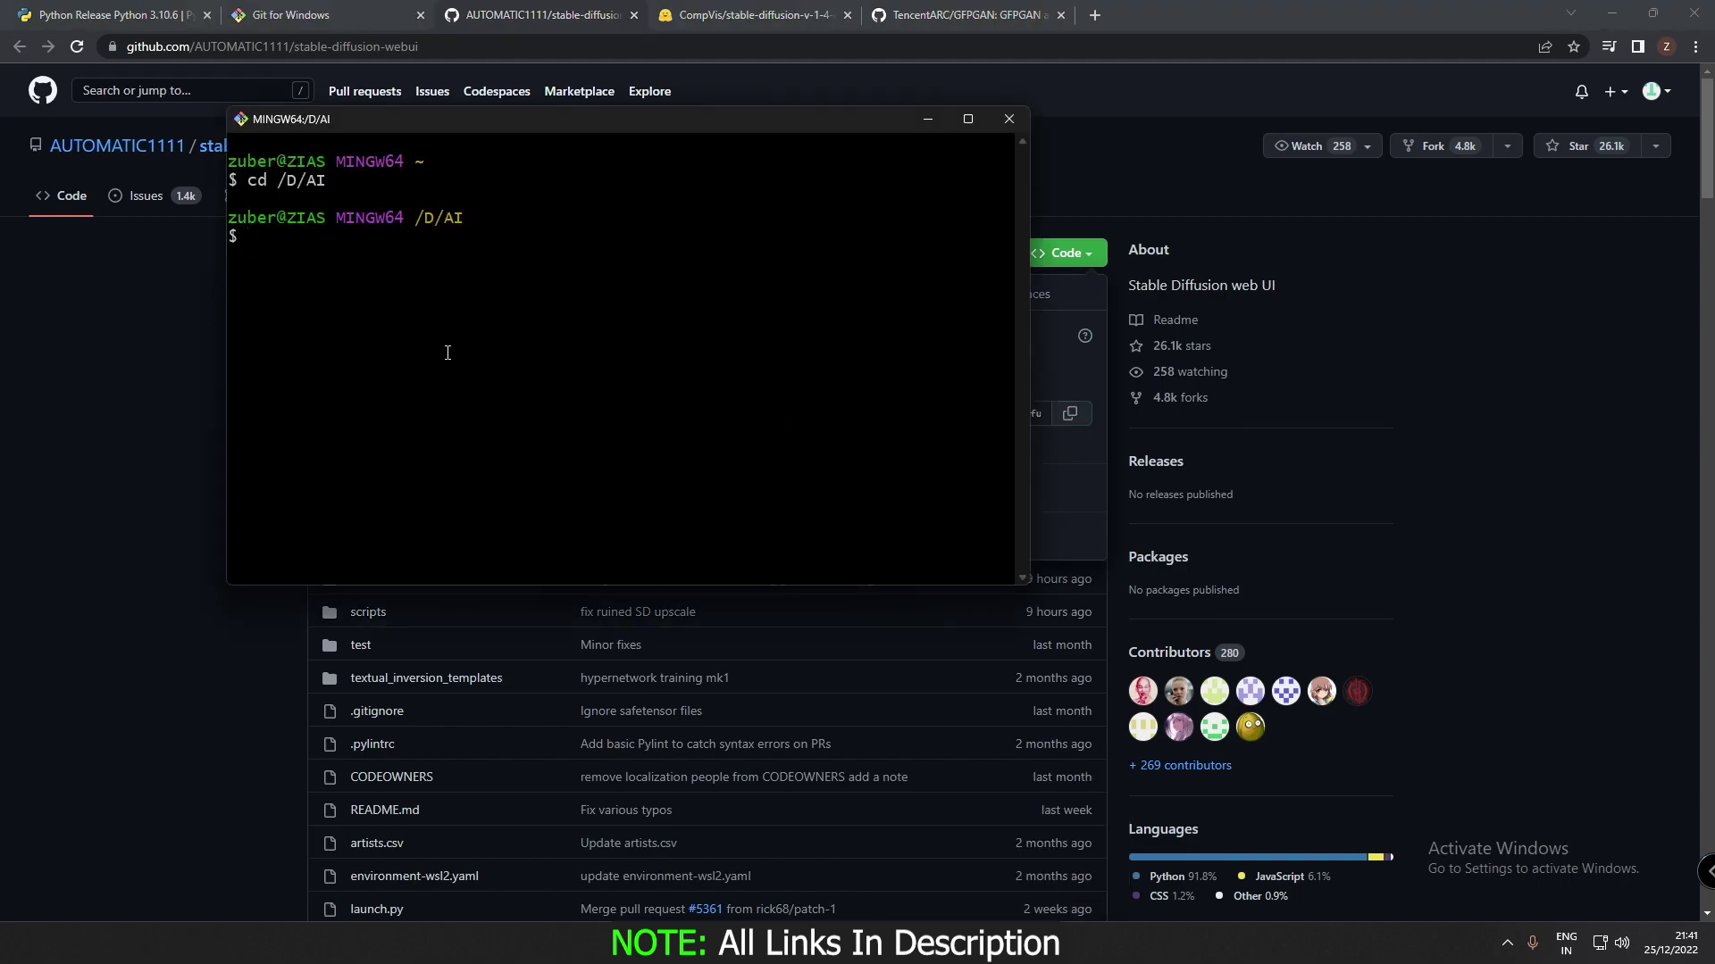
text(git clone)
right_click(364, 237)
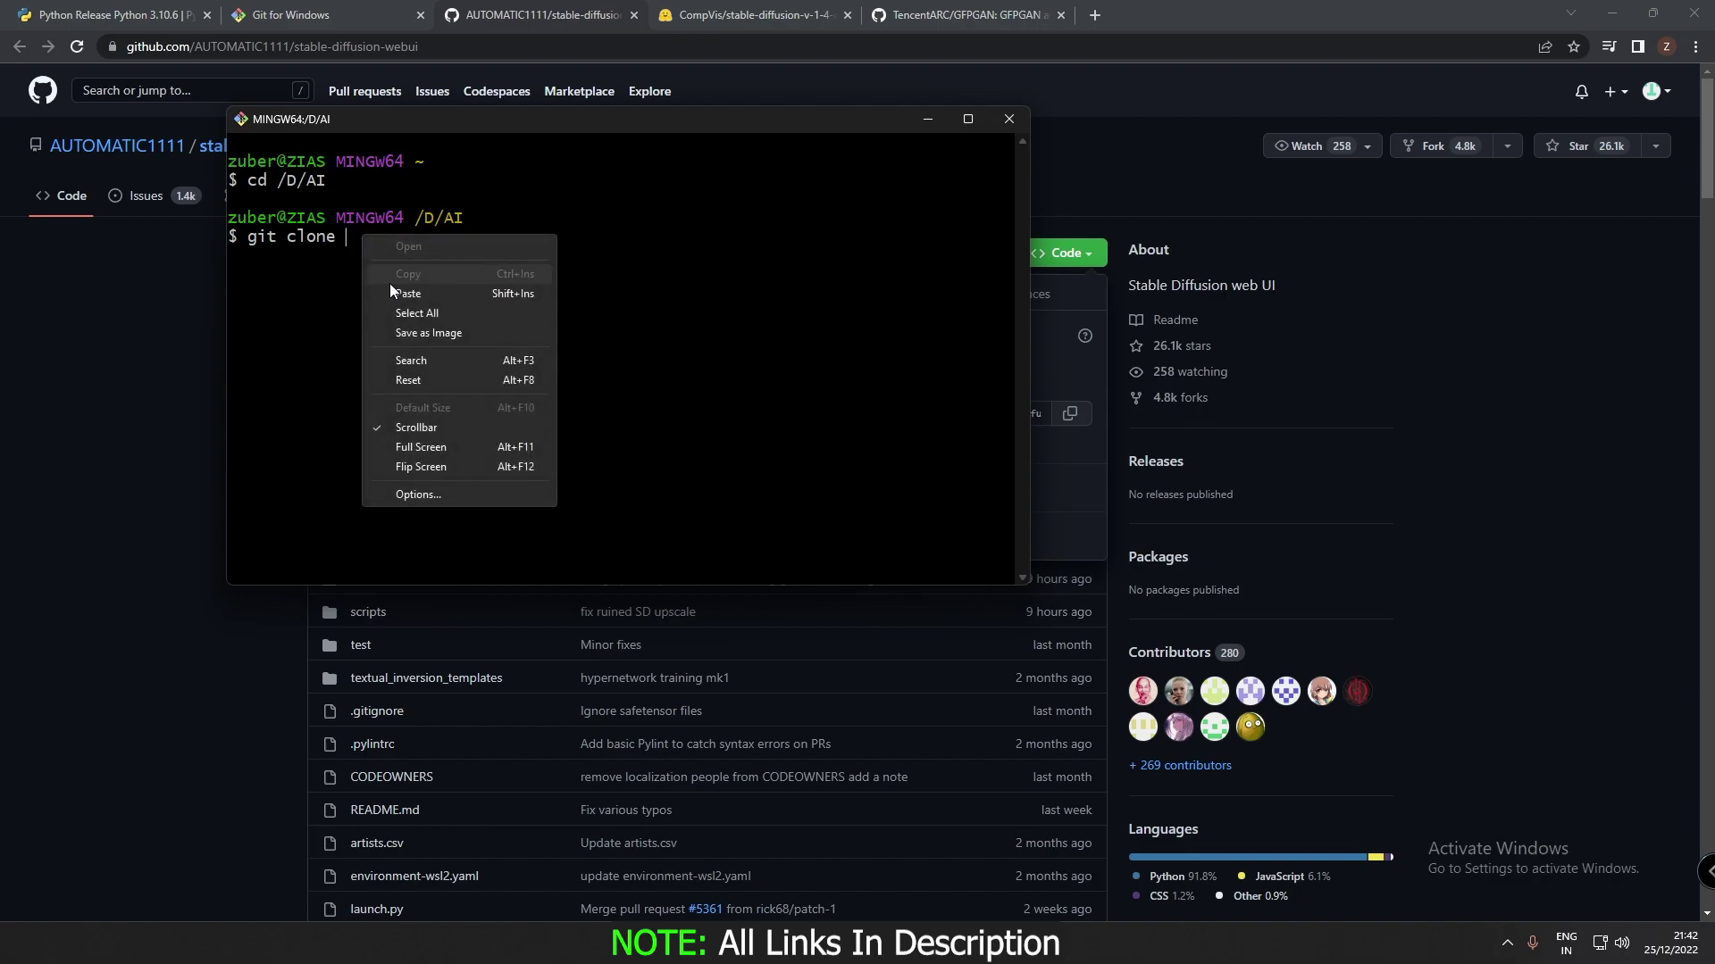
click(400, 297)
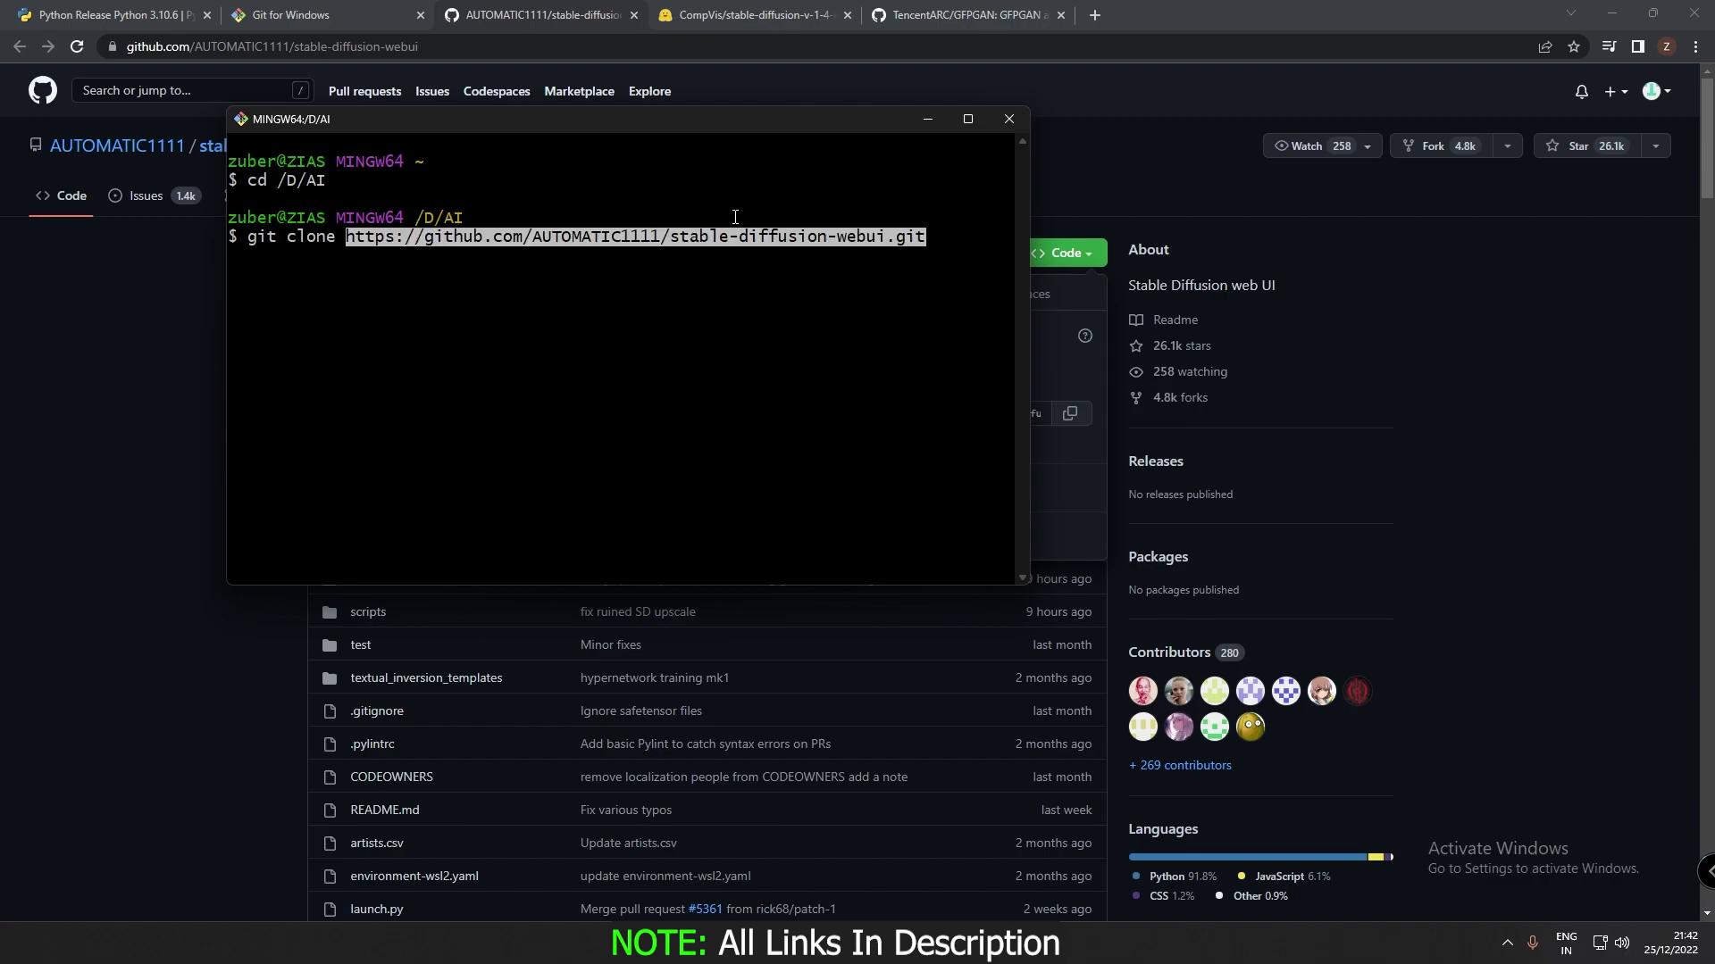
key(Return)
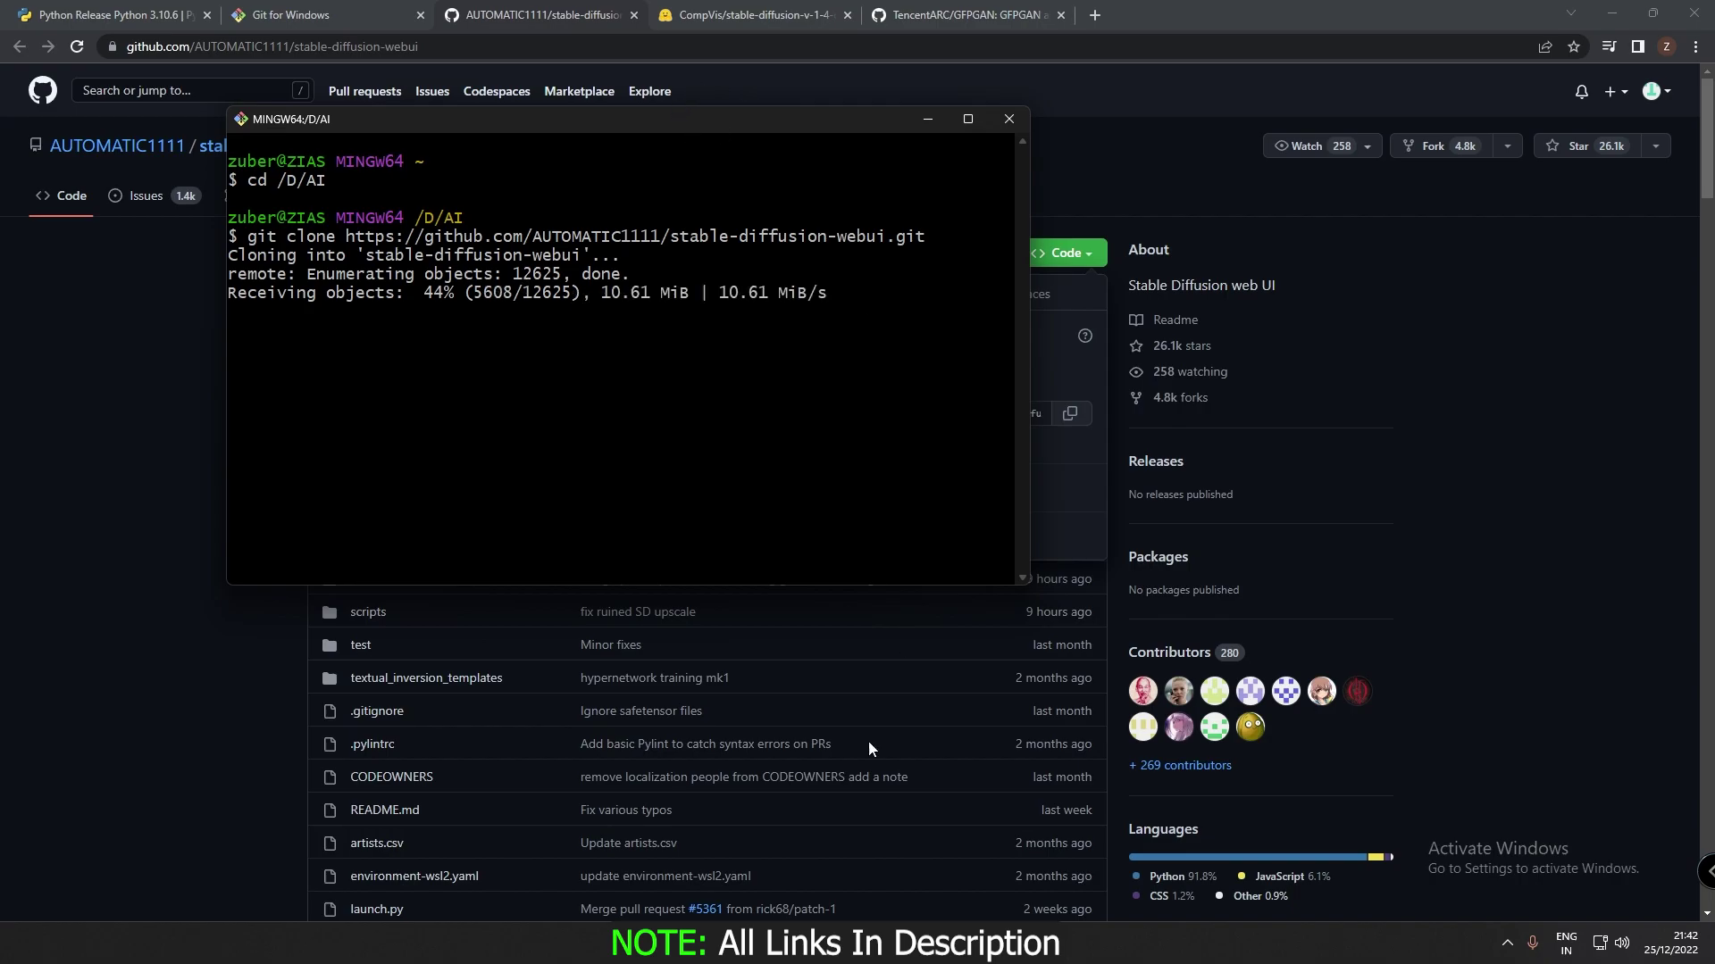
mouse_move(846, 945)
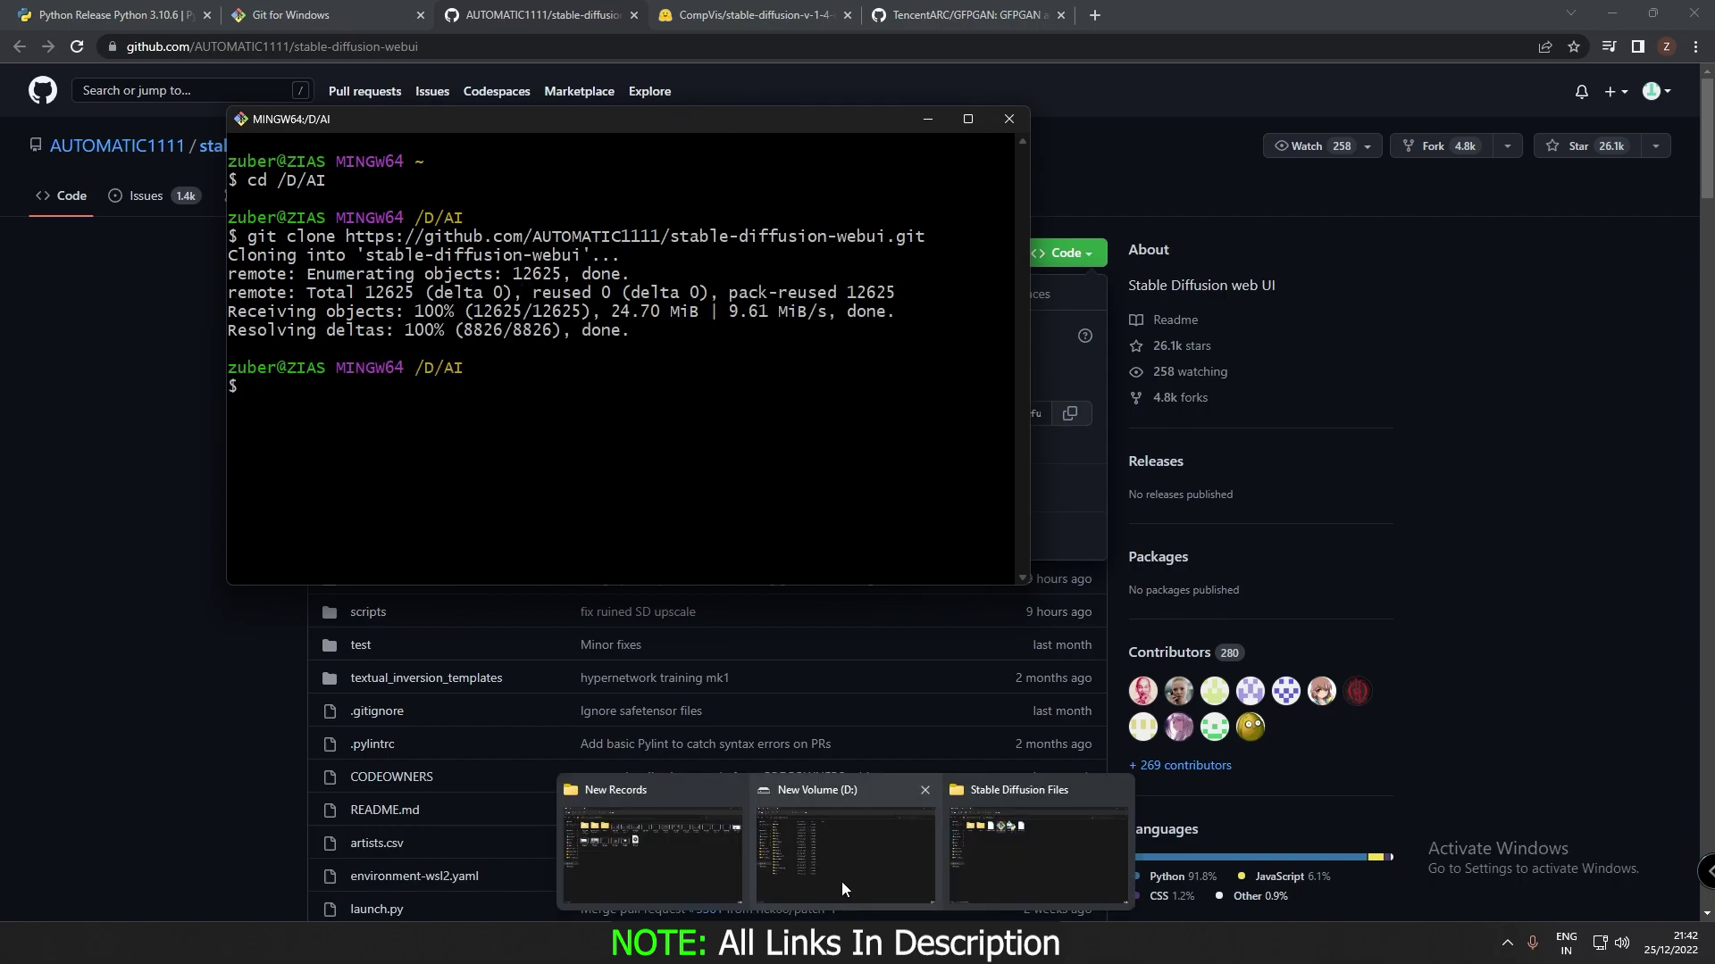
click(832, 791)
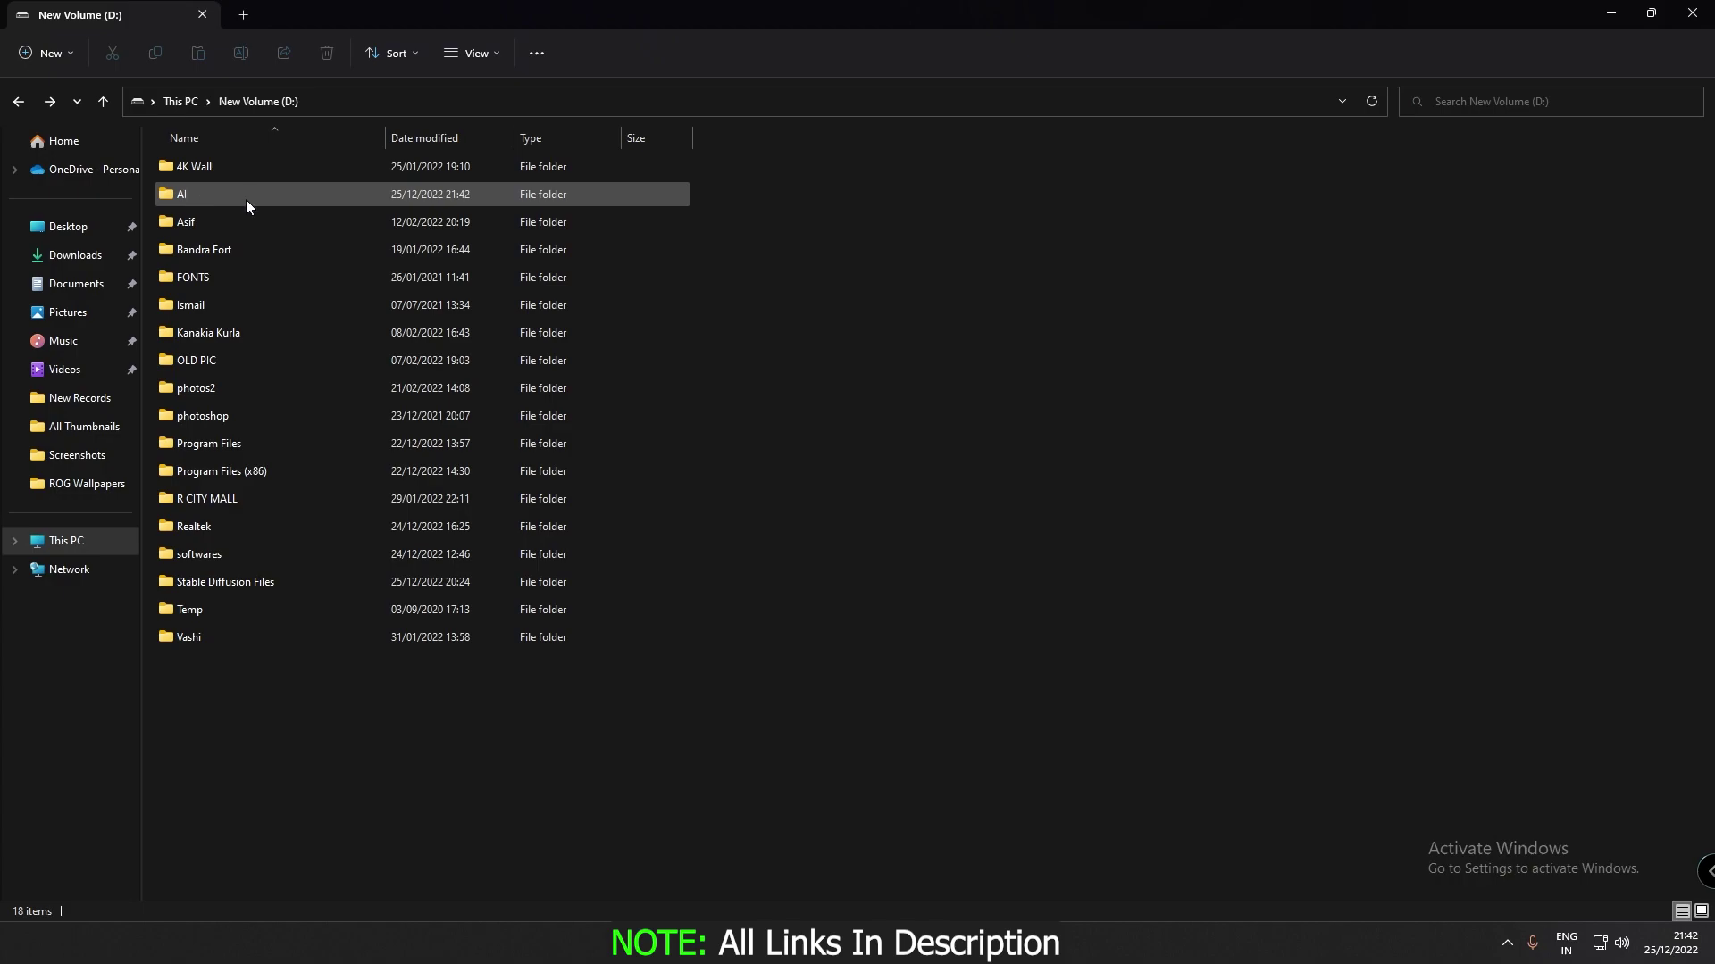
Open D:\AI\stable-diffusion-webui in File Explorer and bring Git Bash back to the front.
double_click(191, 196)
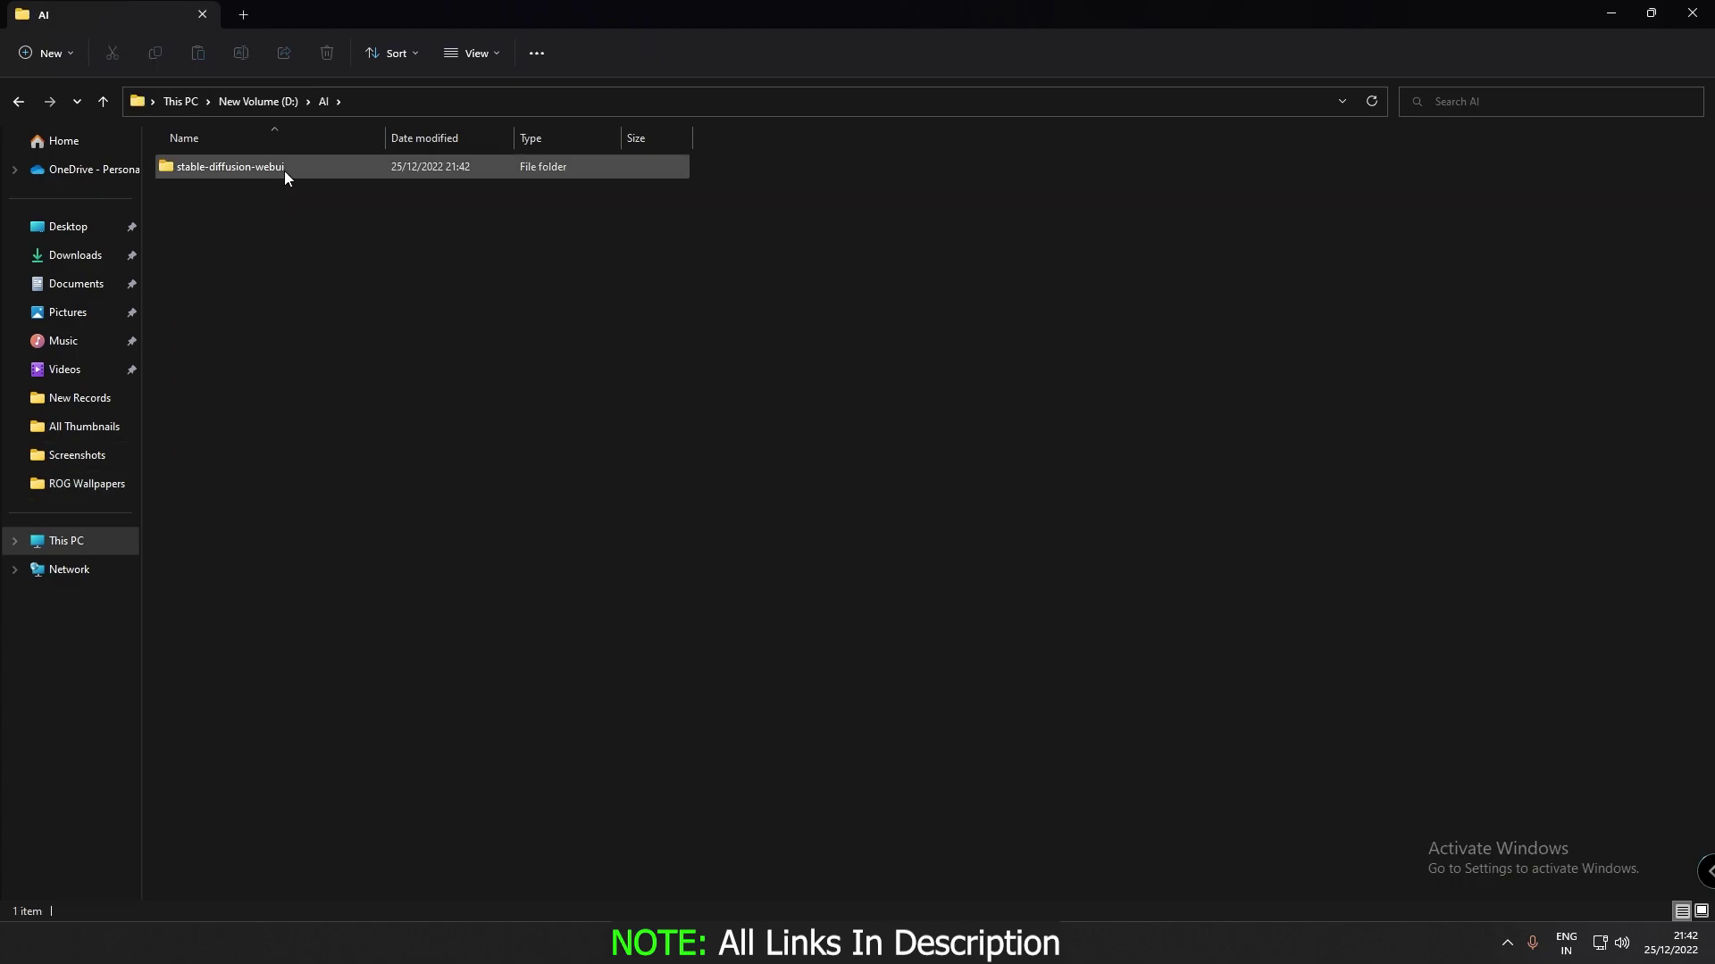
double_click(213, 170)
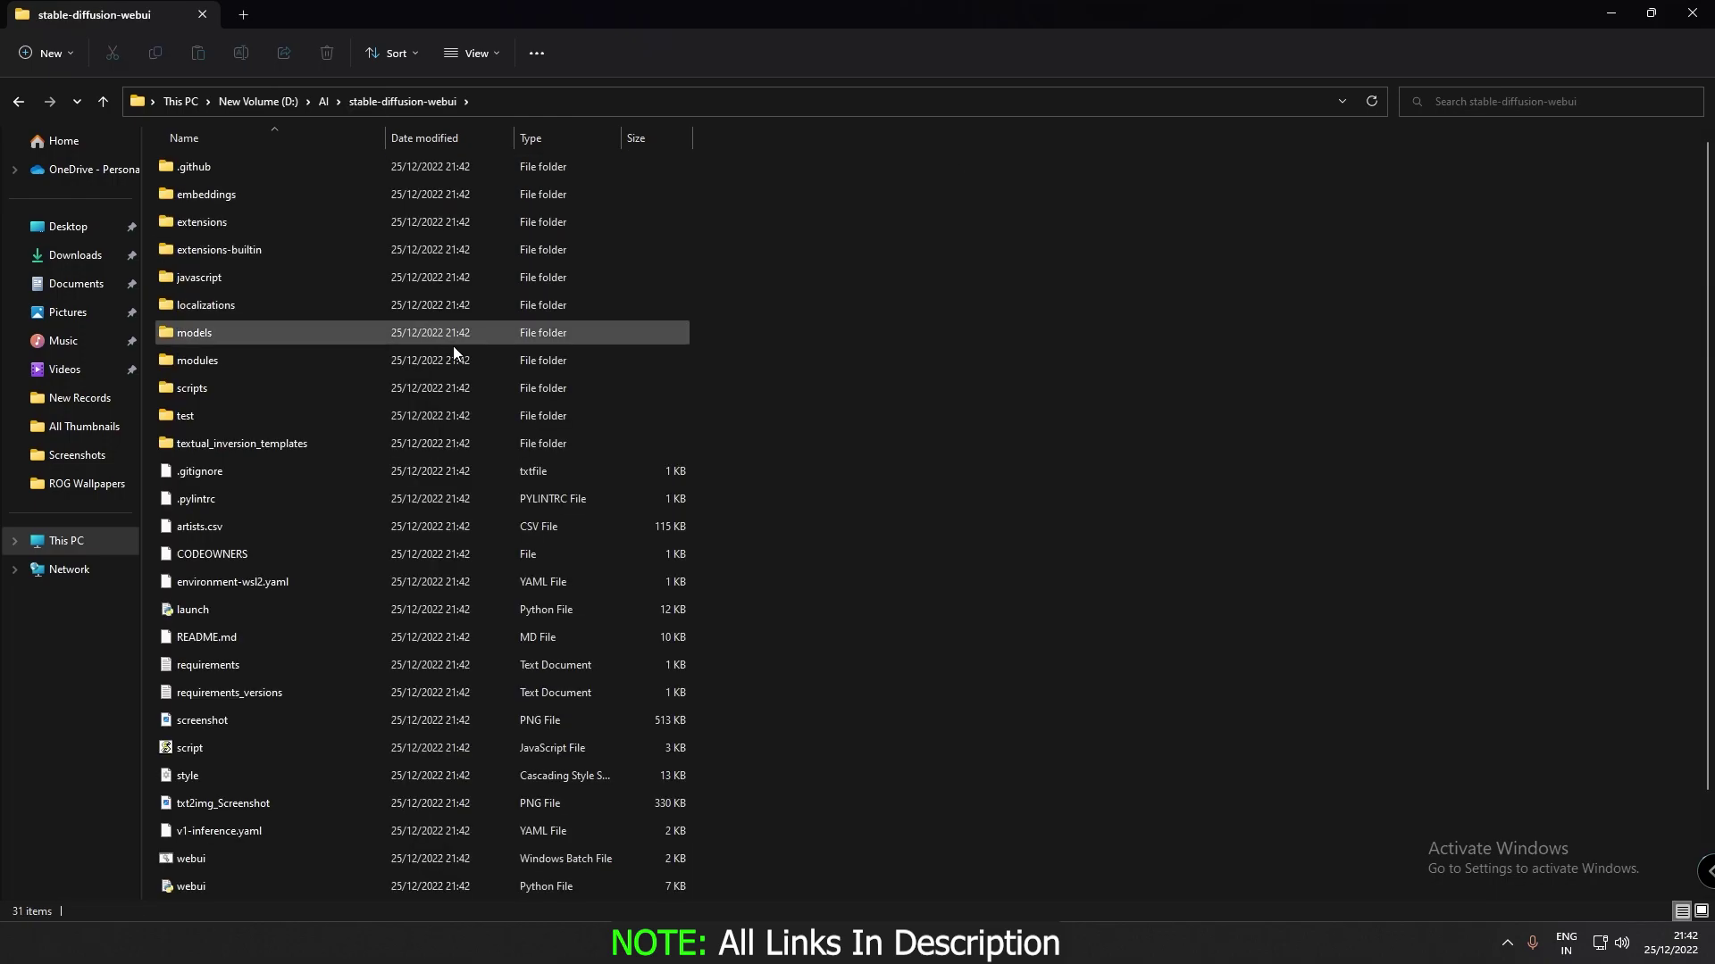
mouse_move(1042, 945)
click(1041, 856)
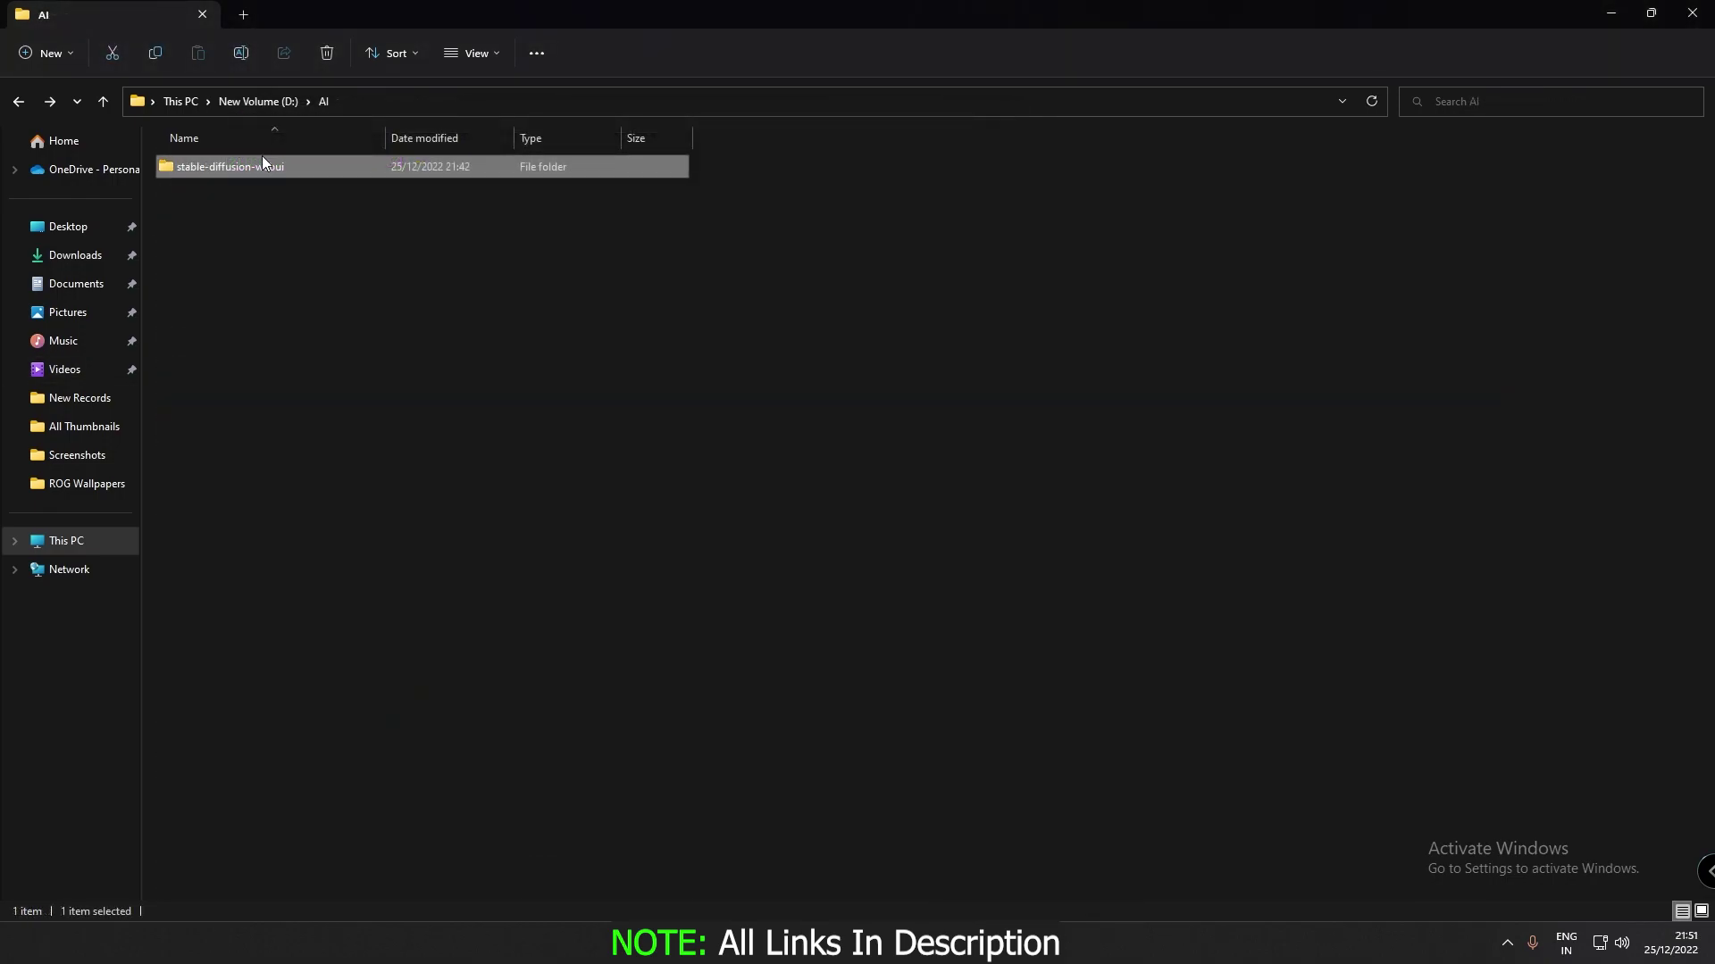
Open the stable-diffusion-webui folder, then switch to the TencentARC/GFPGAN repository tab.
double_click(261, 164)
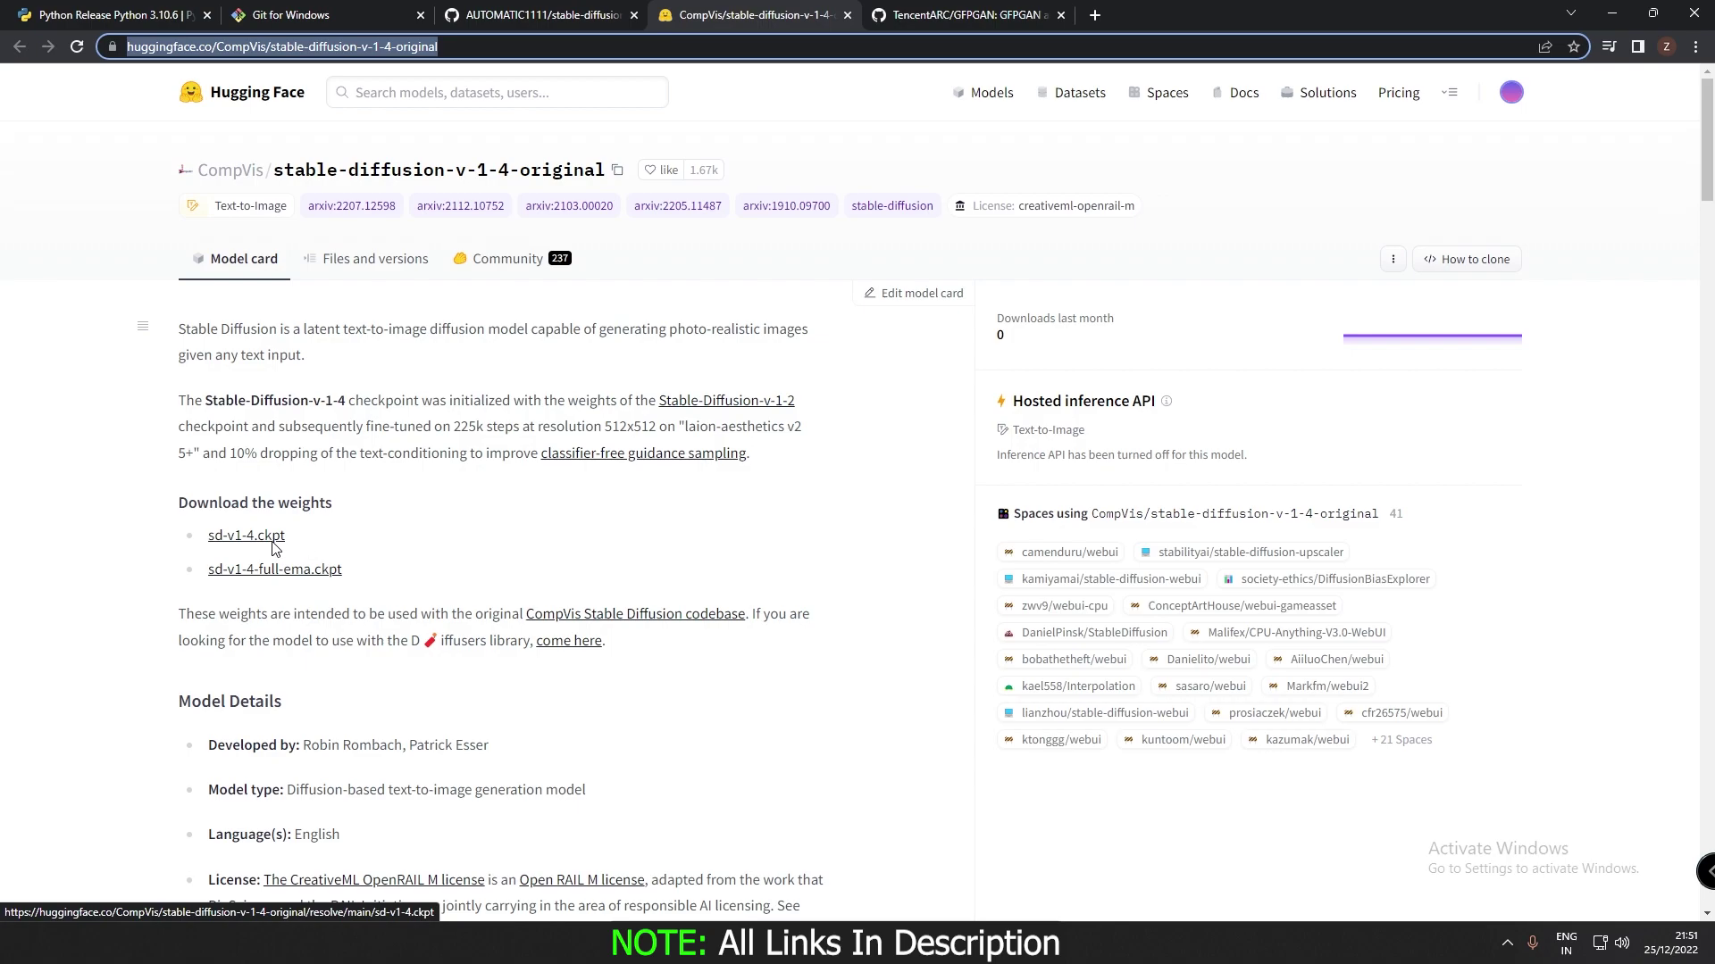
click(964, 15)
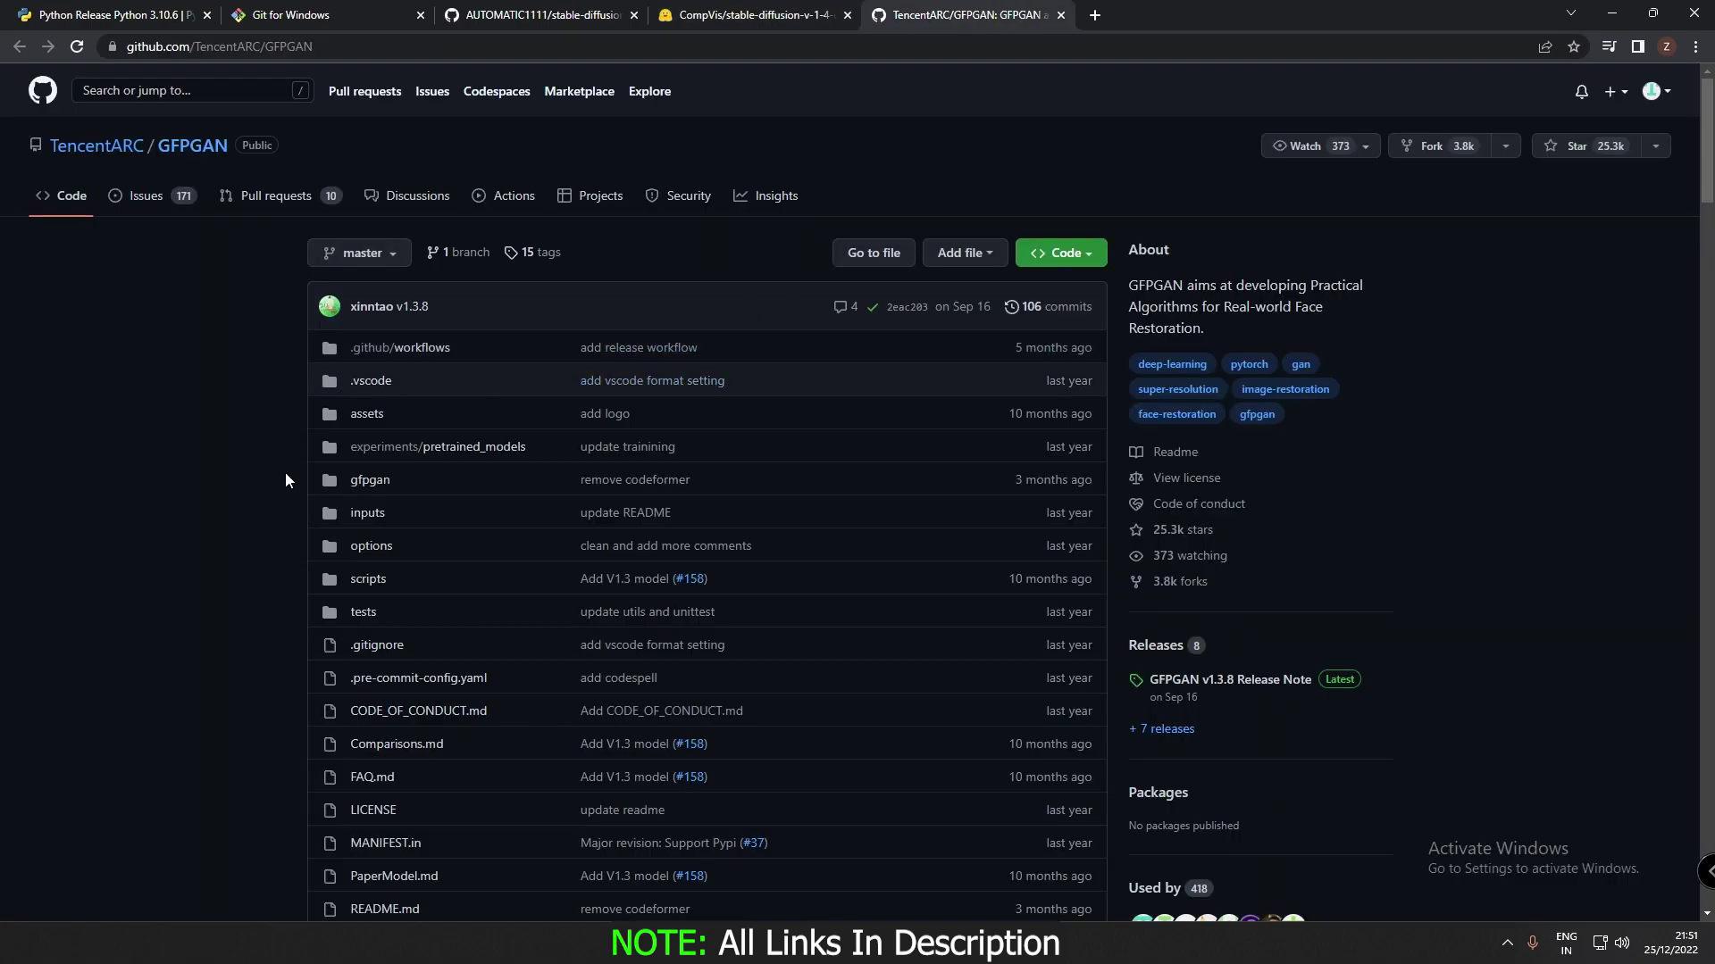
Scroll the GFPGAN README to the V1.4 model link and bring up the Stable Diffusion Files folder.
scroll(286, 473, down, 10)
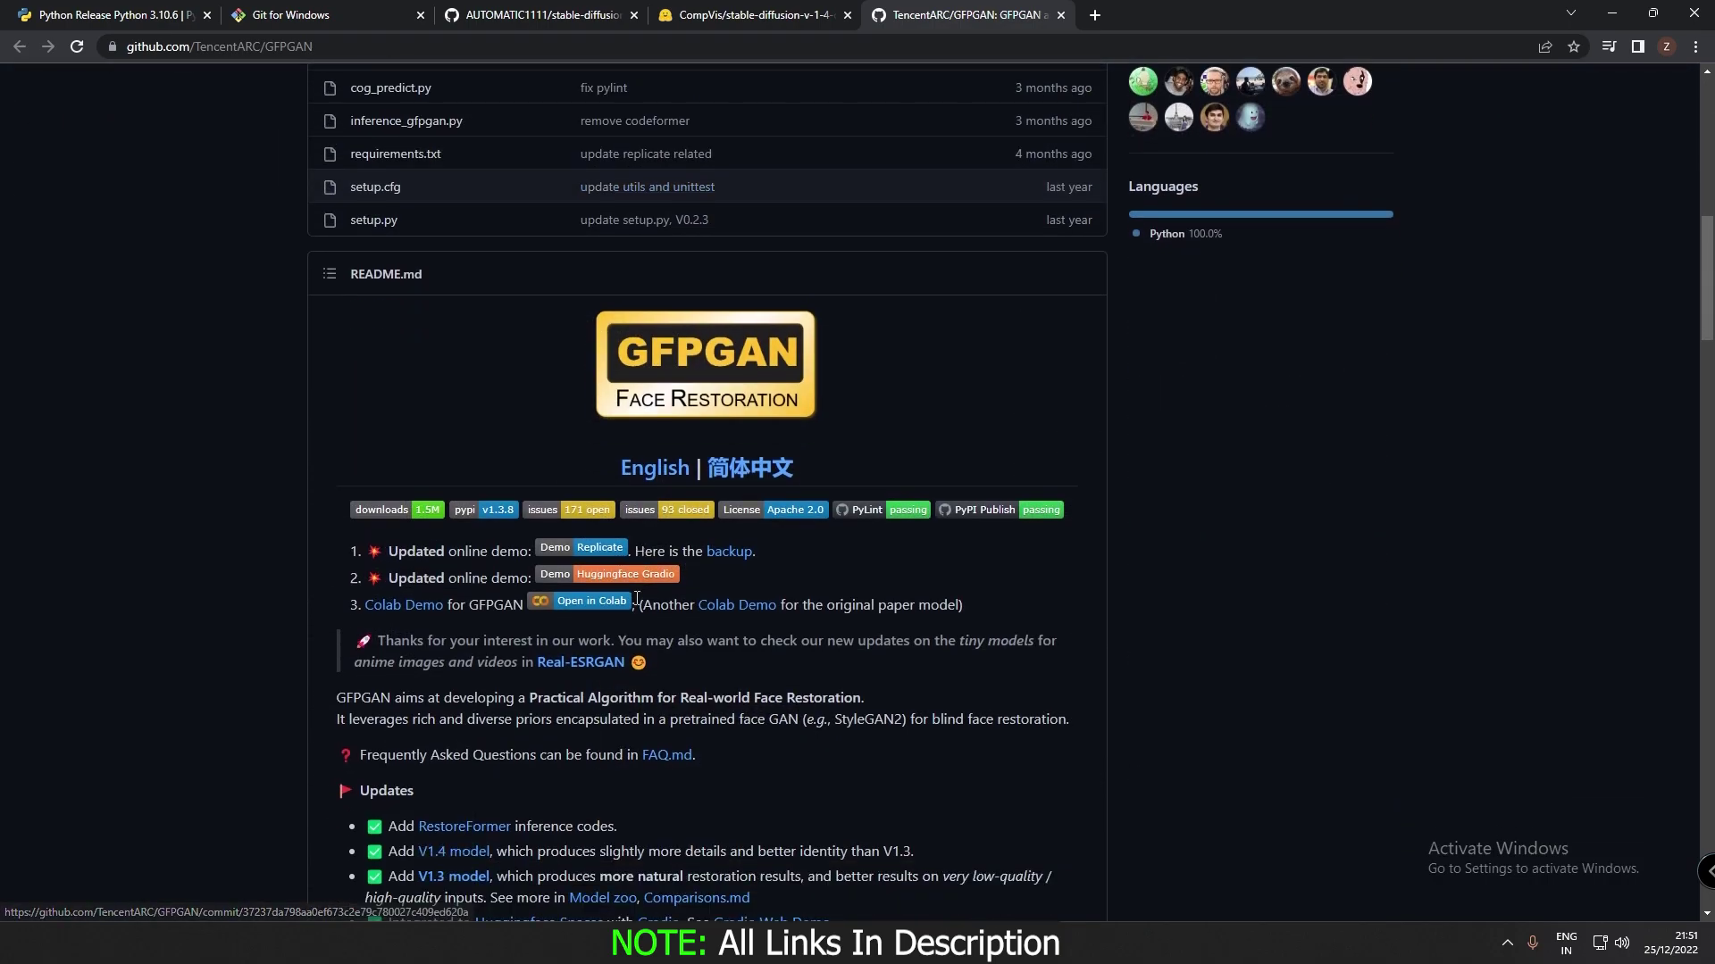
scroll(637, 599, down, 3)
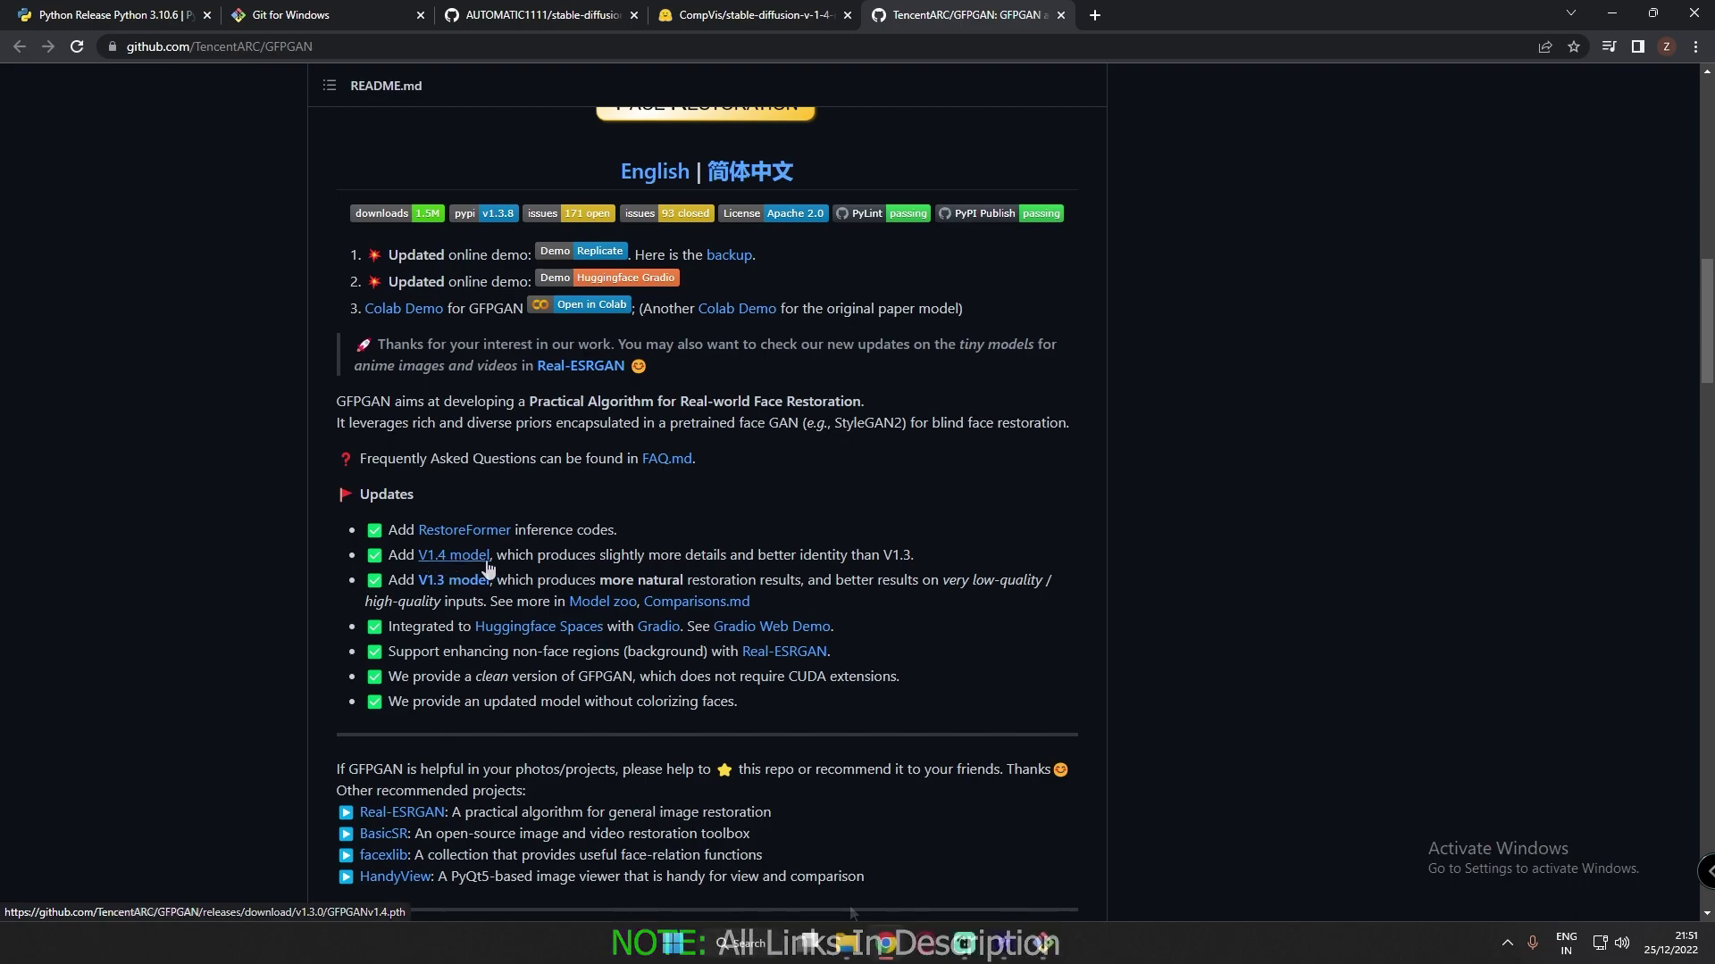
mouse_move(846, 943)
click(1036, 817)
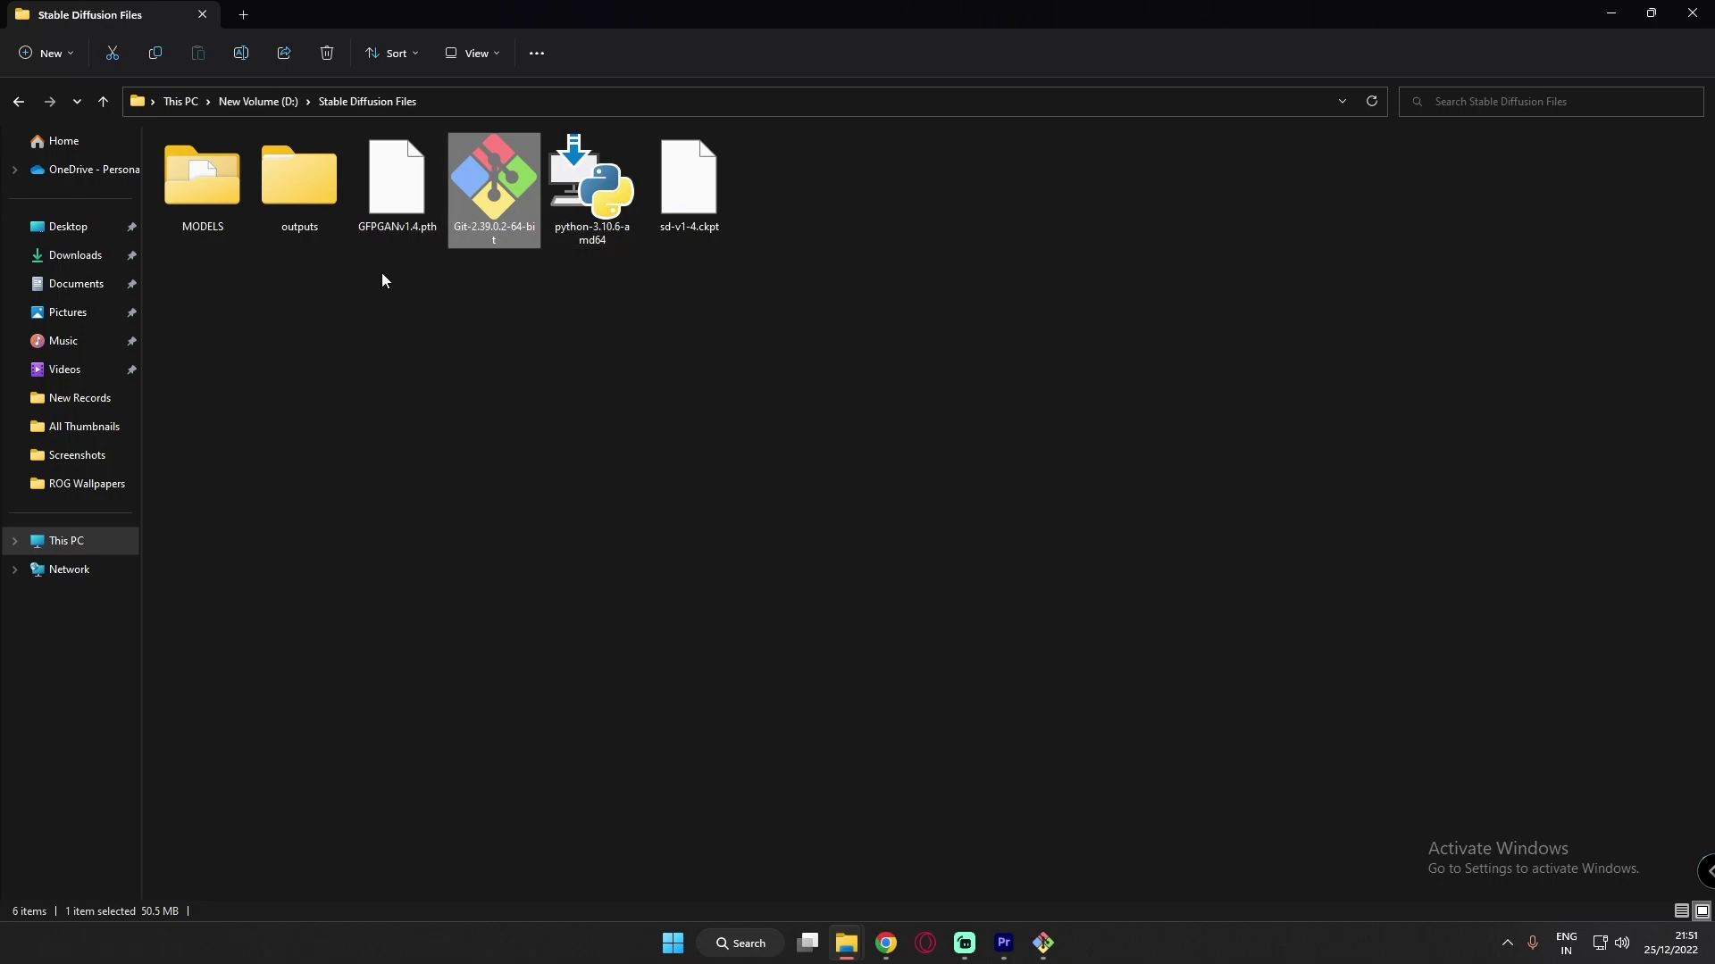
Select GFPGANv1.4.pth in Stable Diffusion Files and bring up the stable-diffusion-webui folder.
click(404, 197)
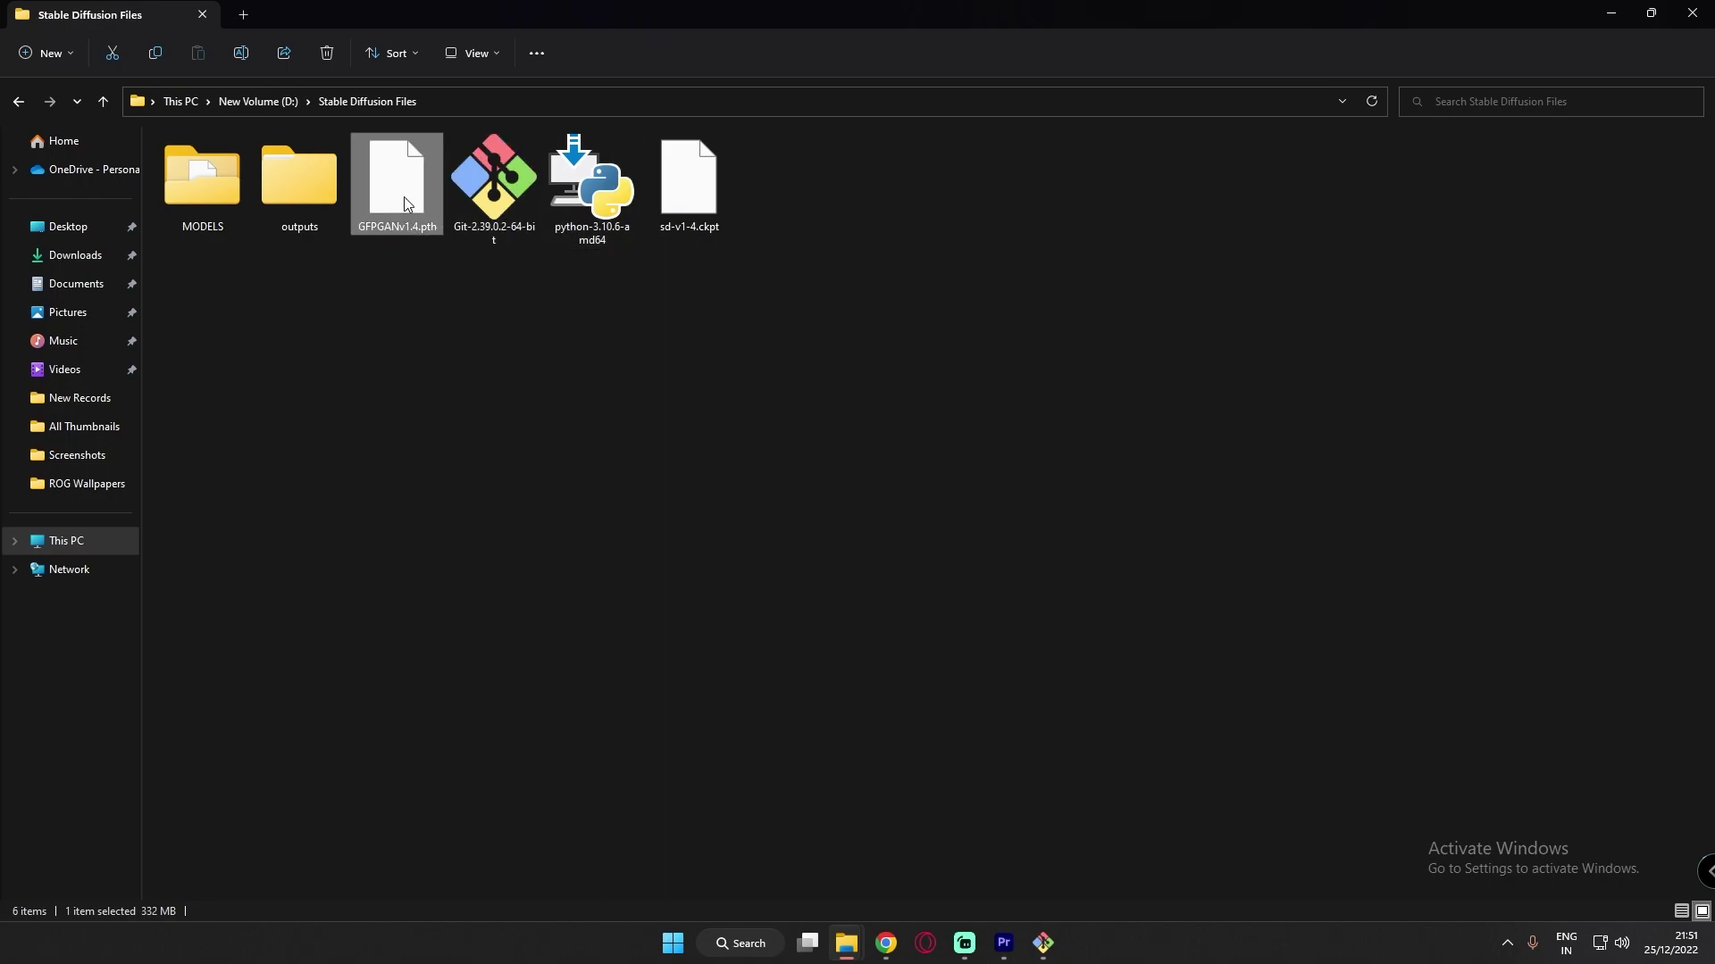
mouse_move(846, 943)
click(871, 853)
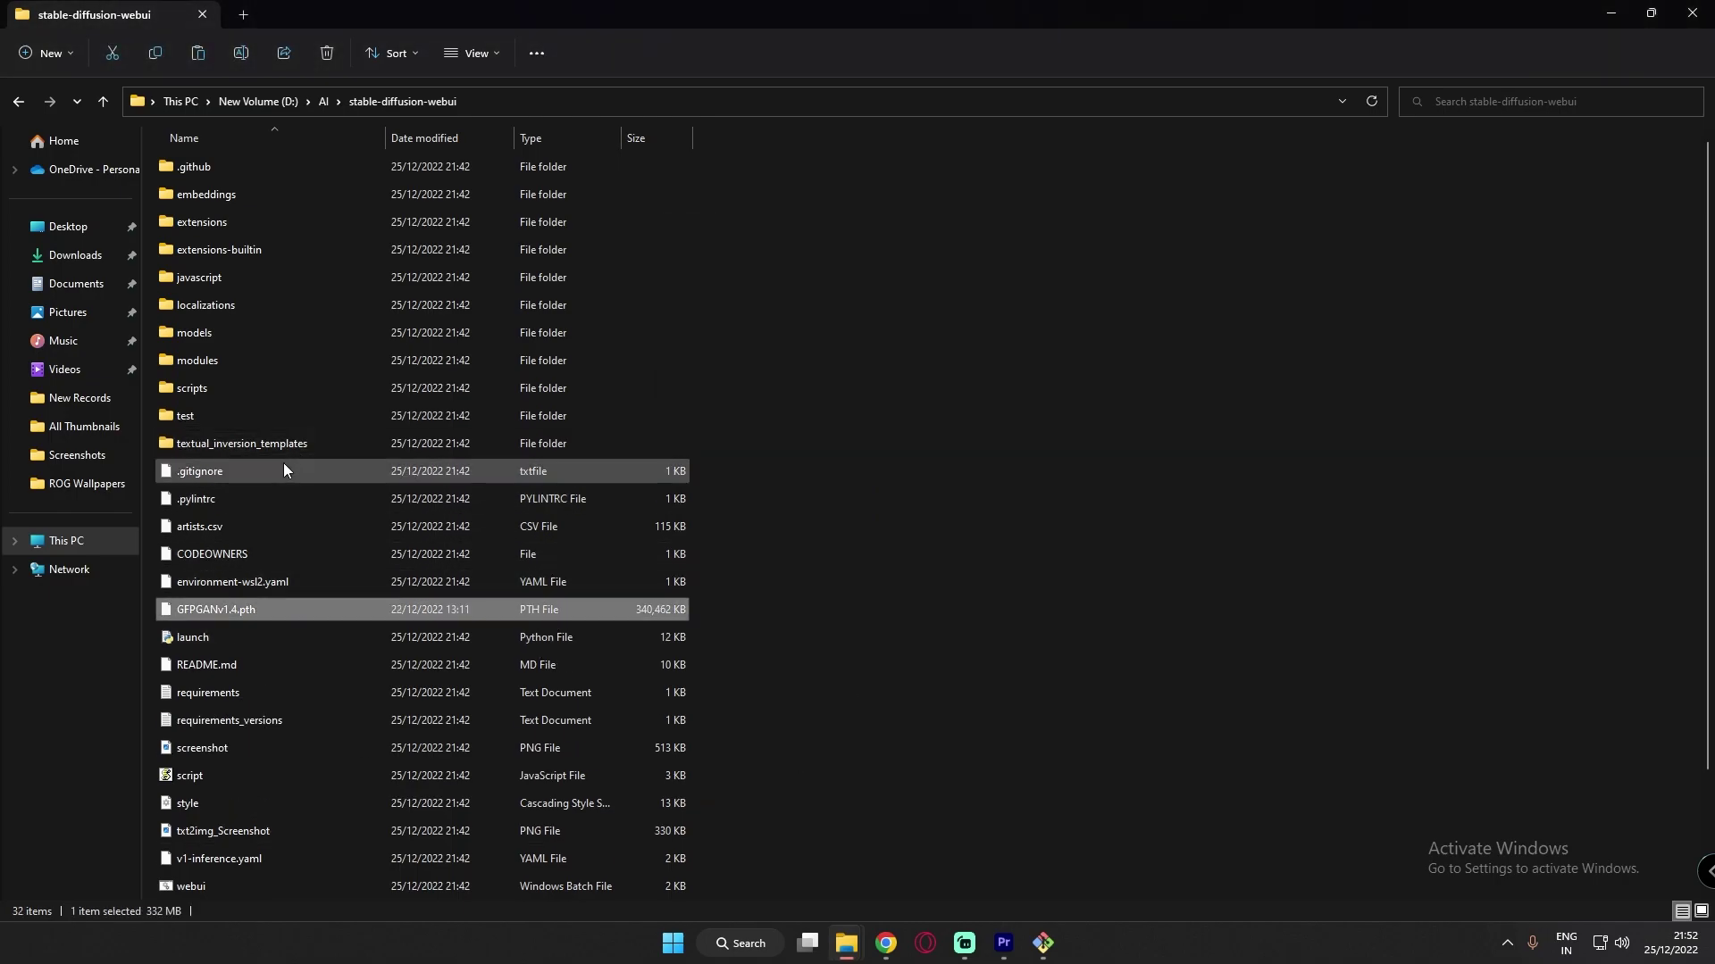
Select the sd-v1-4.ckpt checkpoint in the Stable Diffusion Files folder.
mouse_move(845, 943)
click(1004, 843)
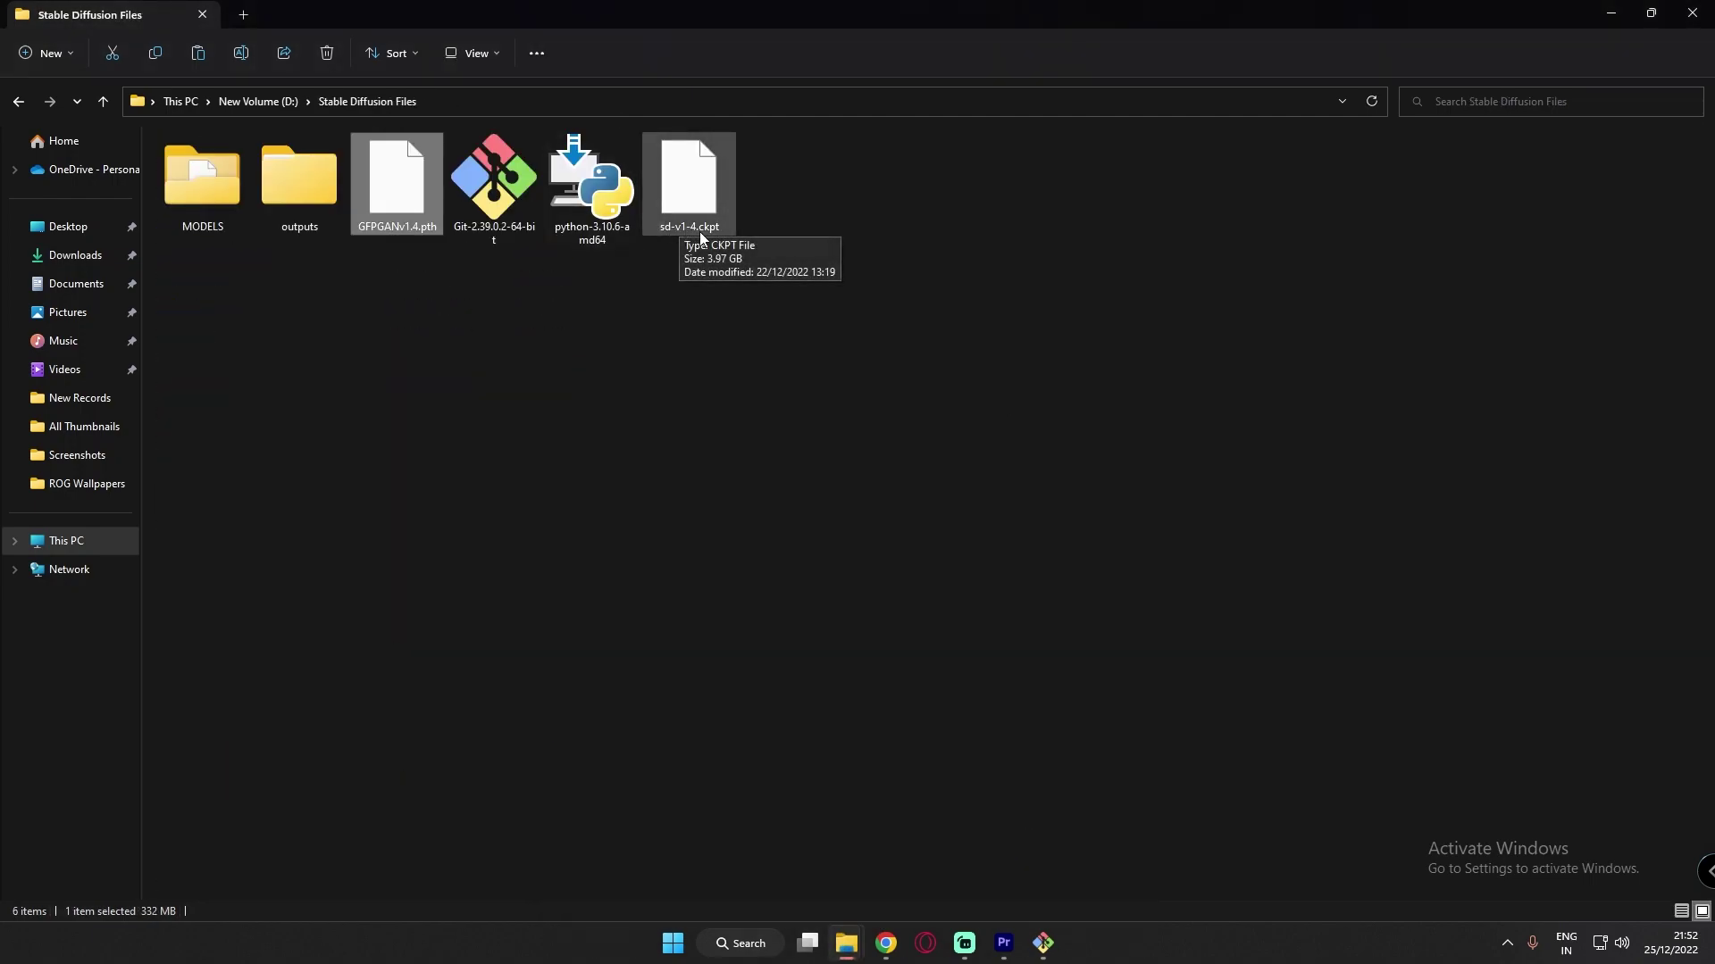
click(701, 234)
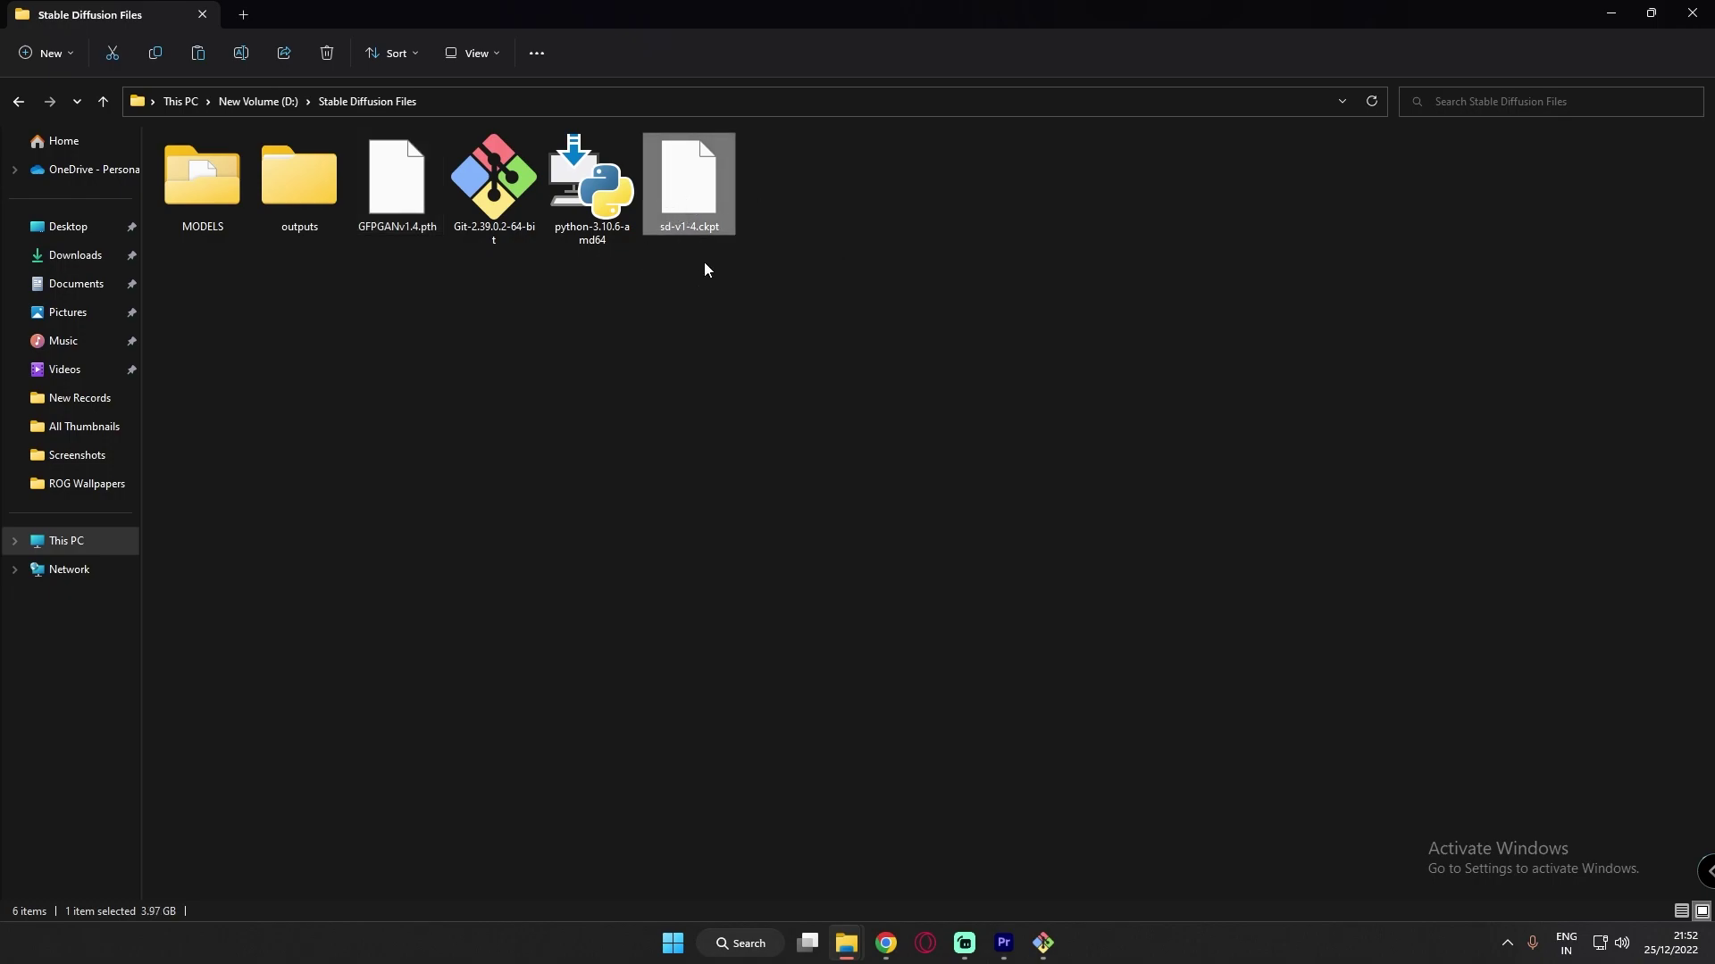
Paste sd-v1-4.ckpt into stable-diffusion-webui\models\Stable-diffusion, then return to stable-diffusion-webui.
mouse_move(847, 943)
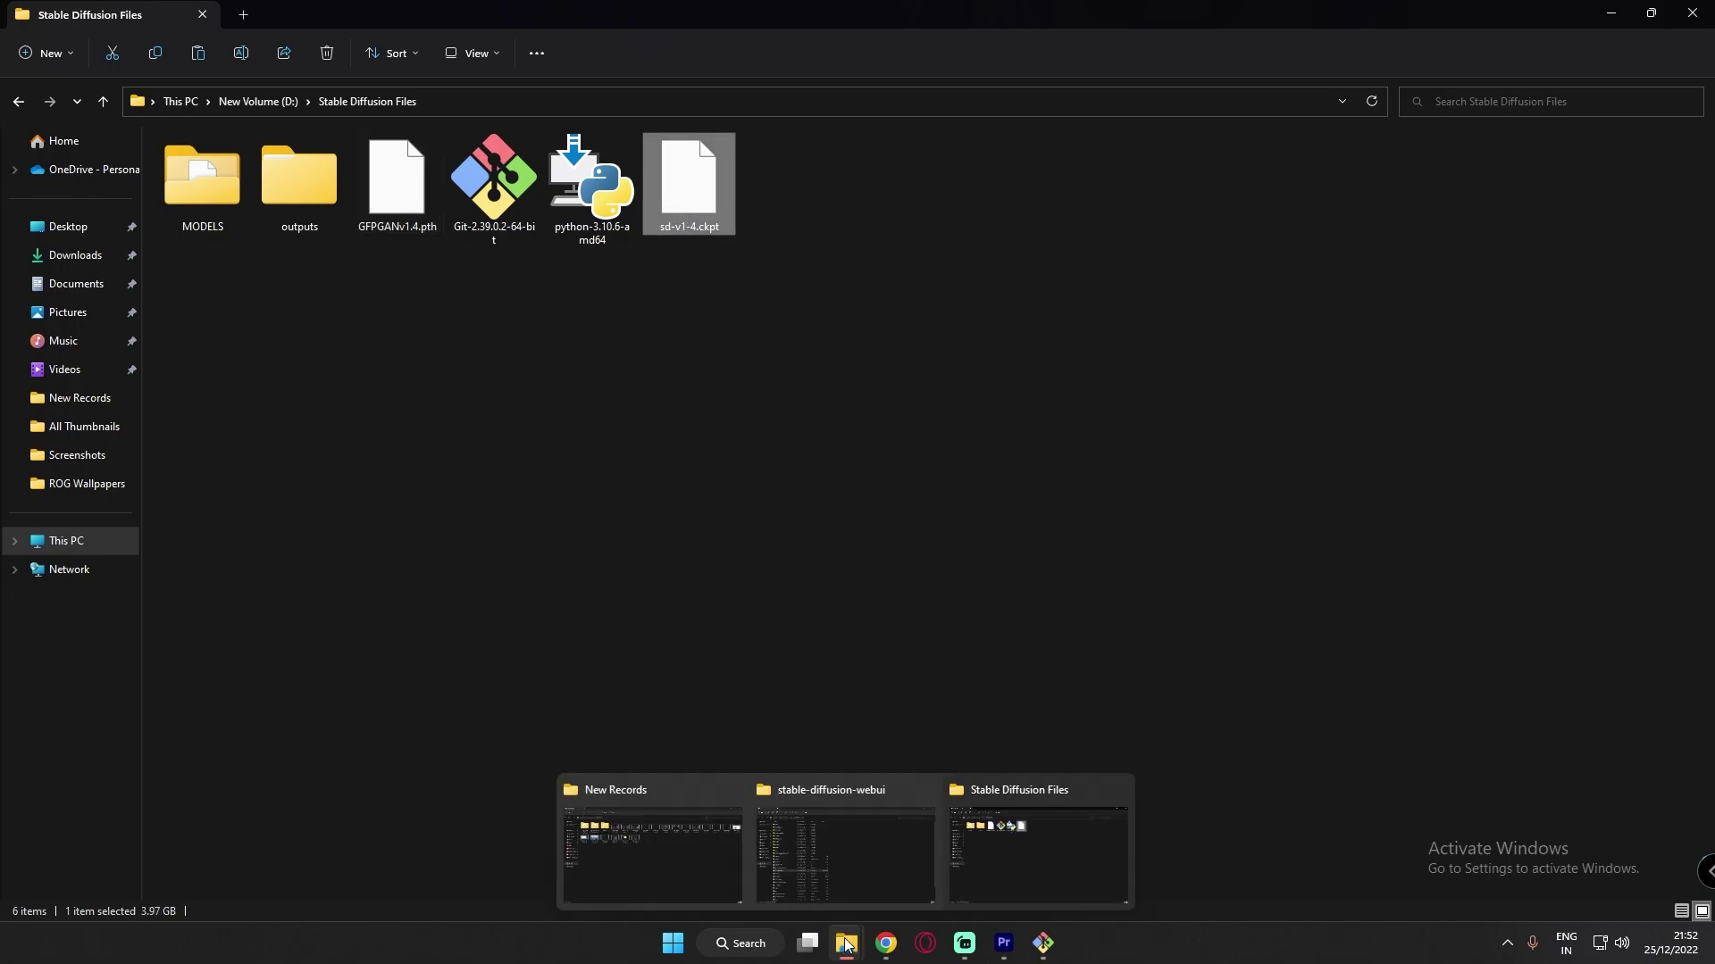
click(829, 830)
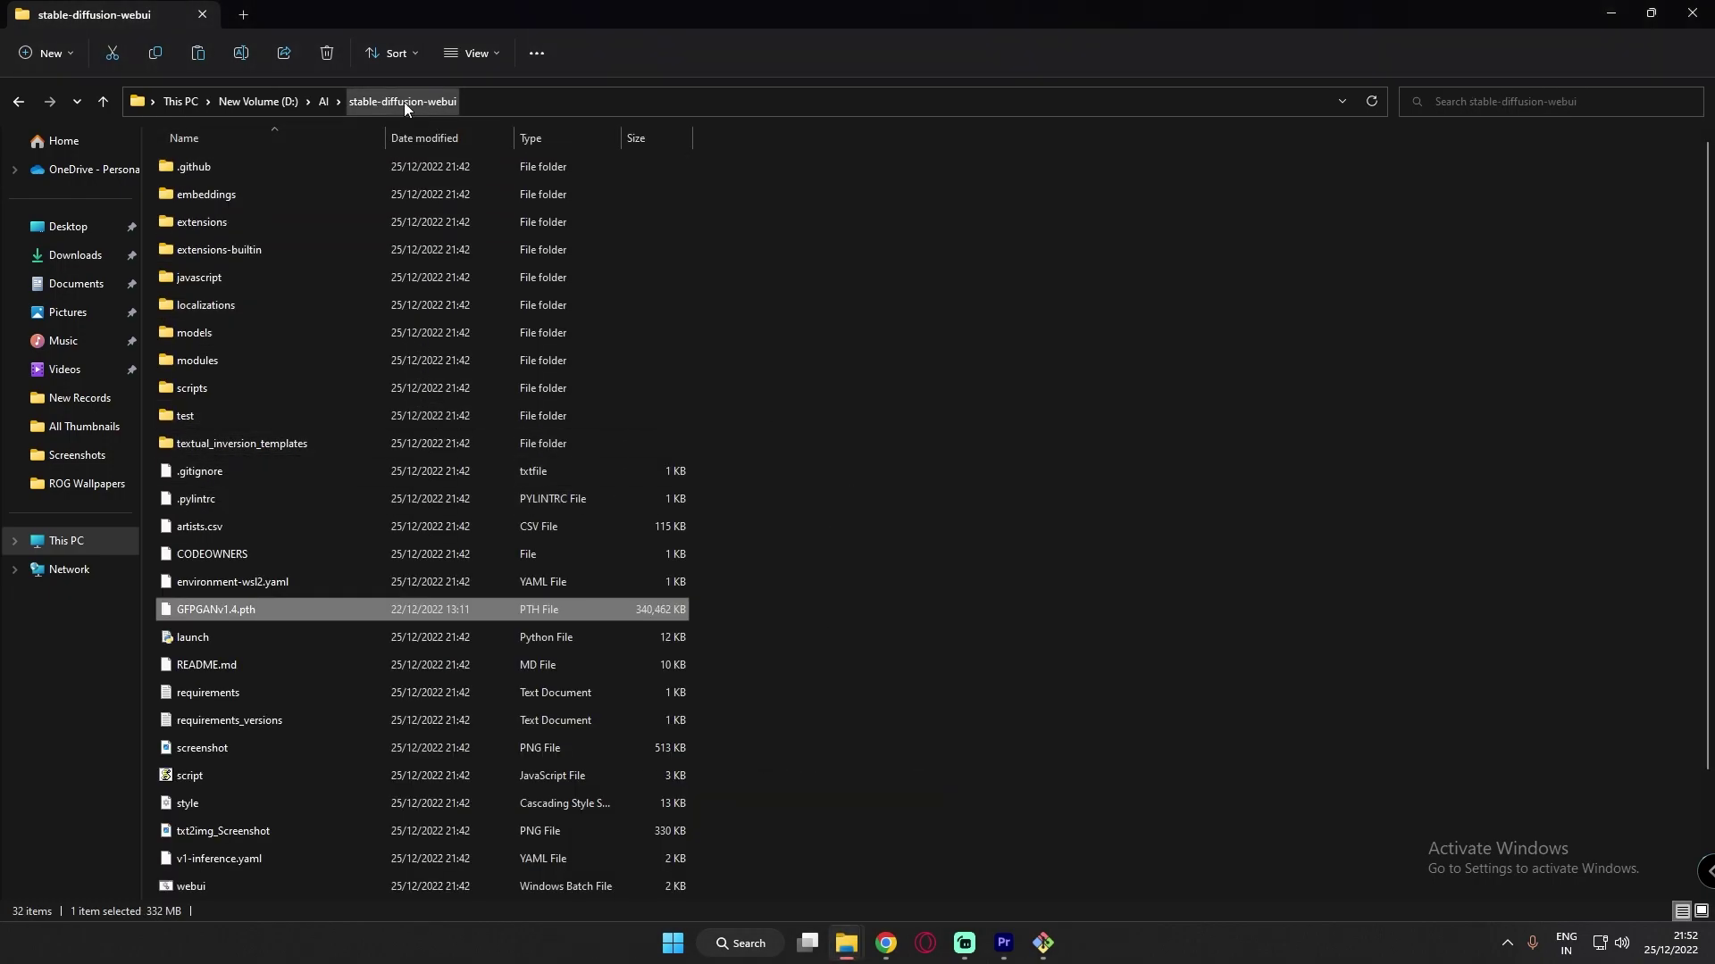
click(321, 102)
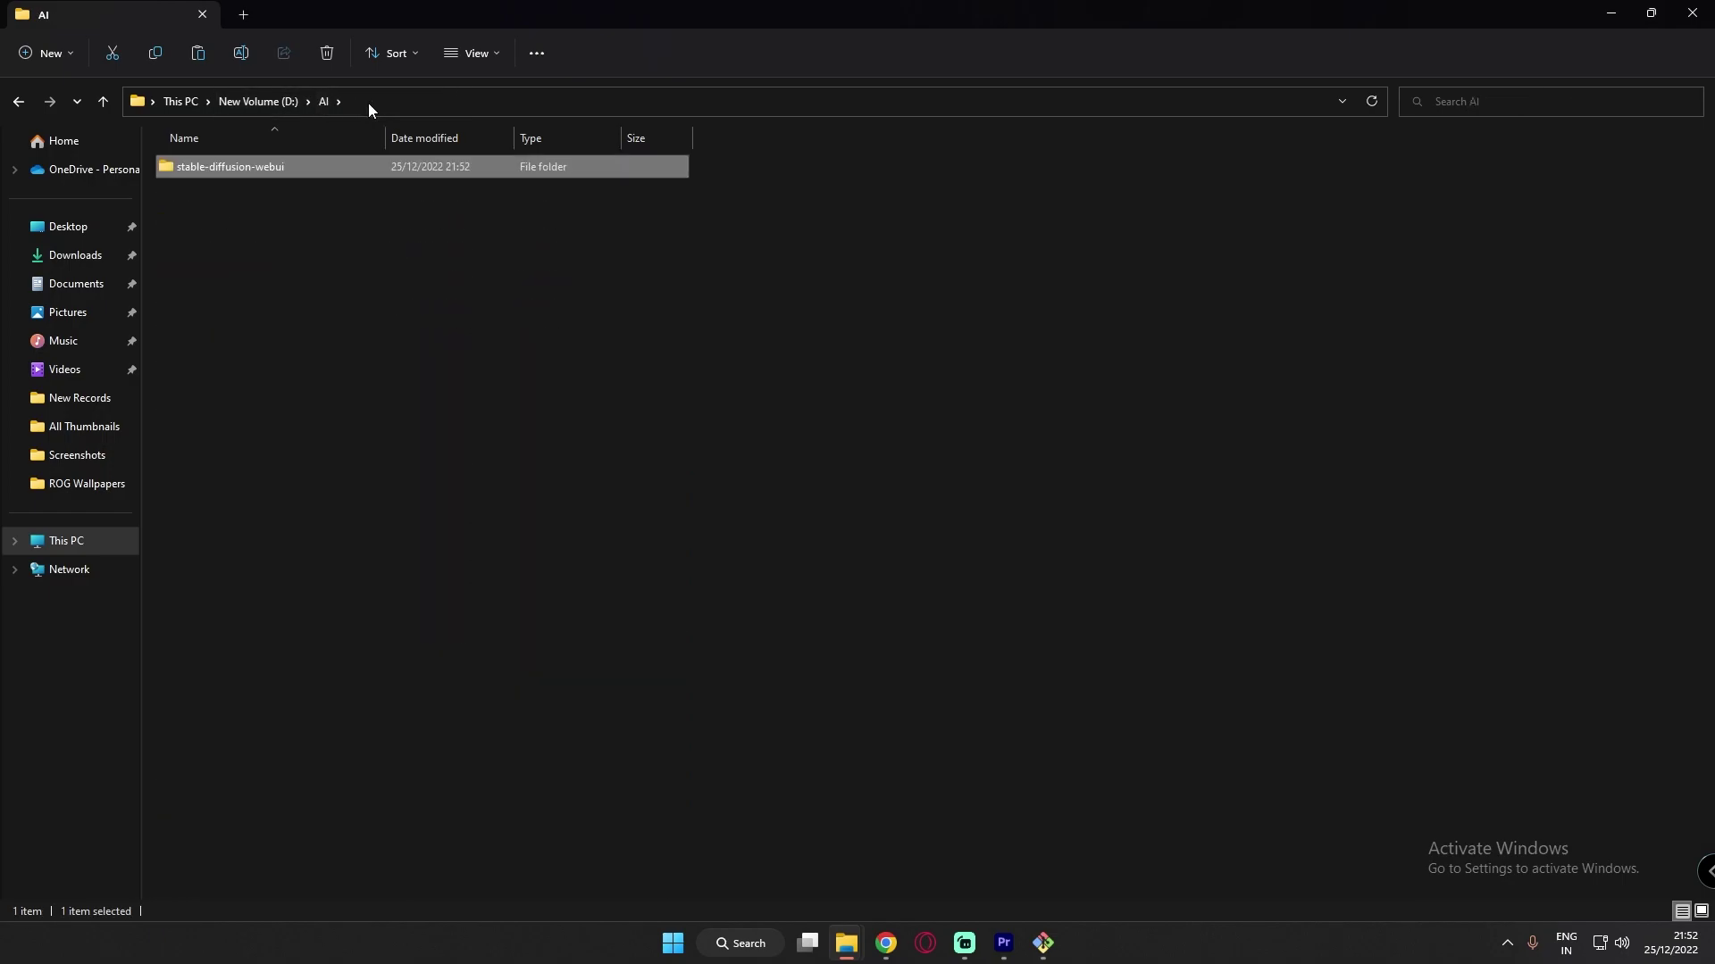
double_click(240, 169)
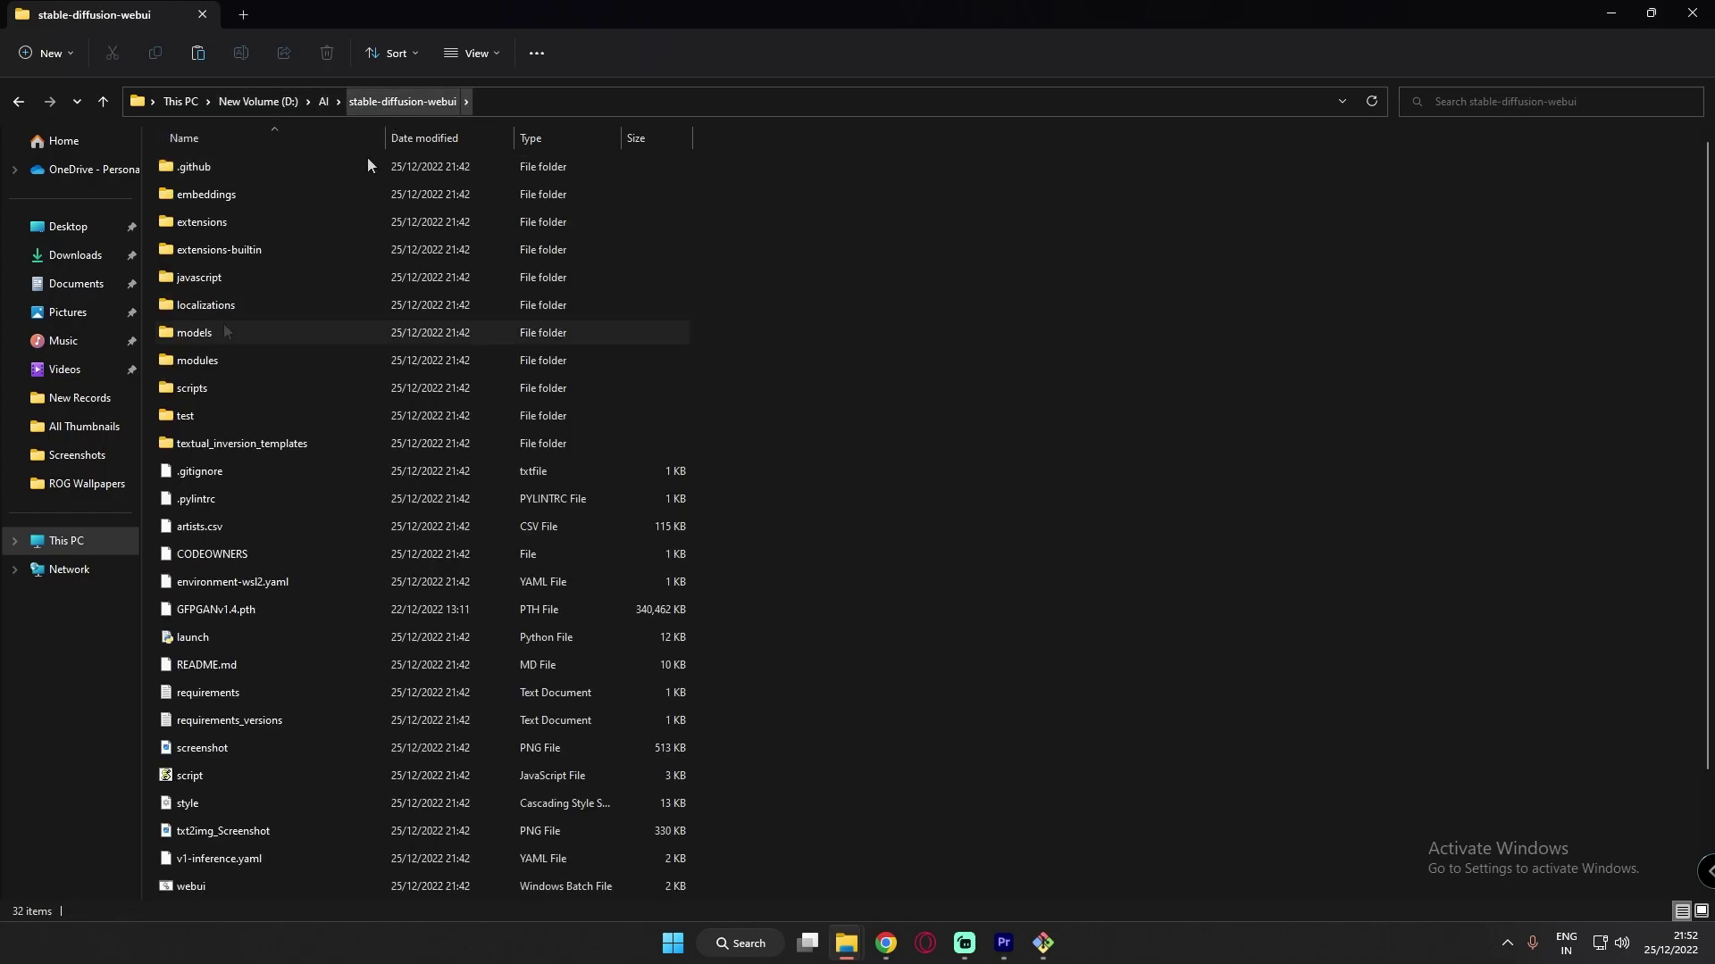
double_click(200, 332)
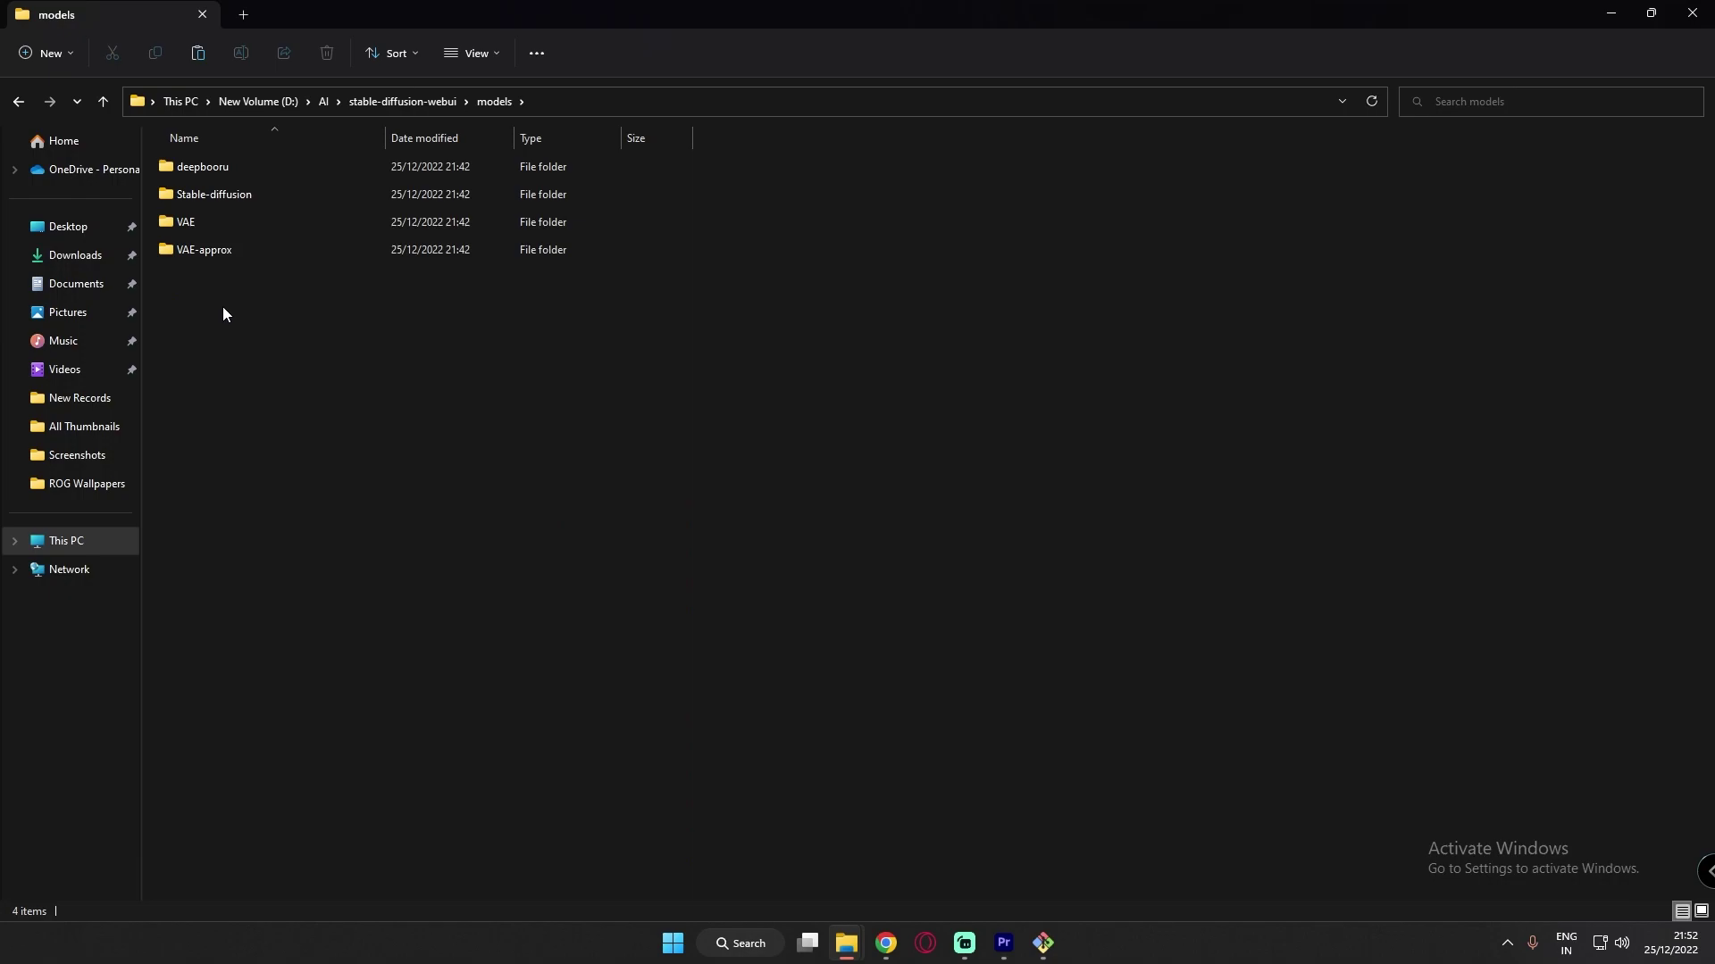
double_click(205, 195)
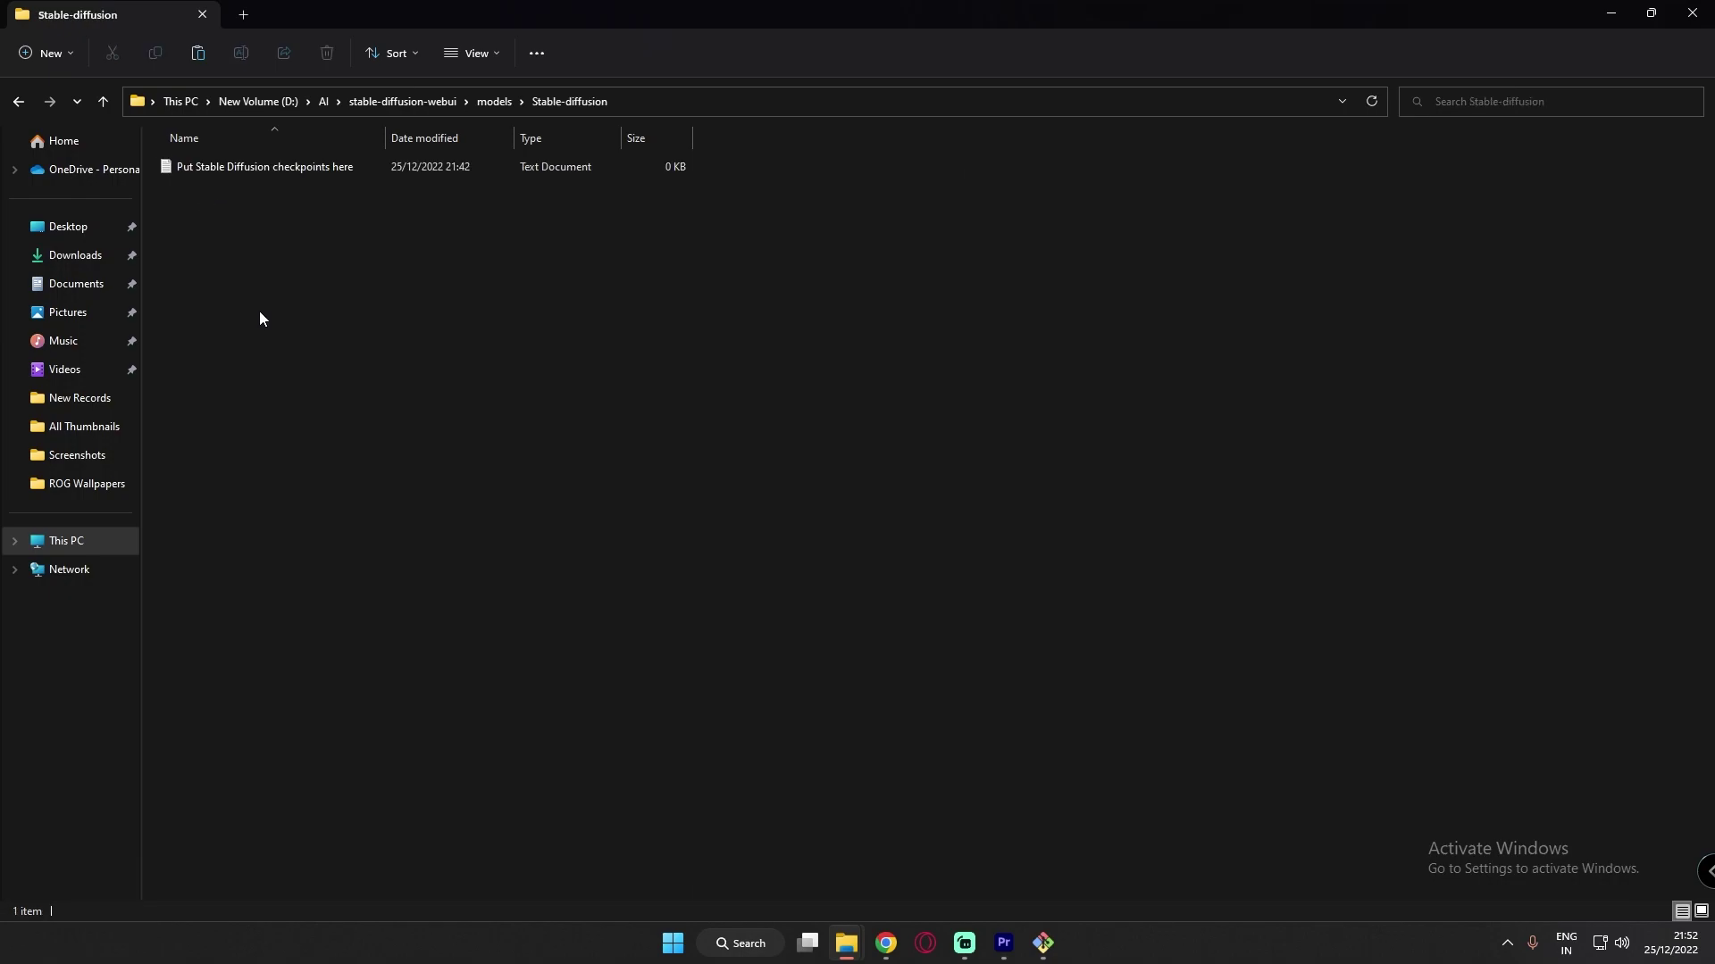
key(ctrl+v)
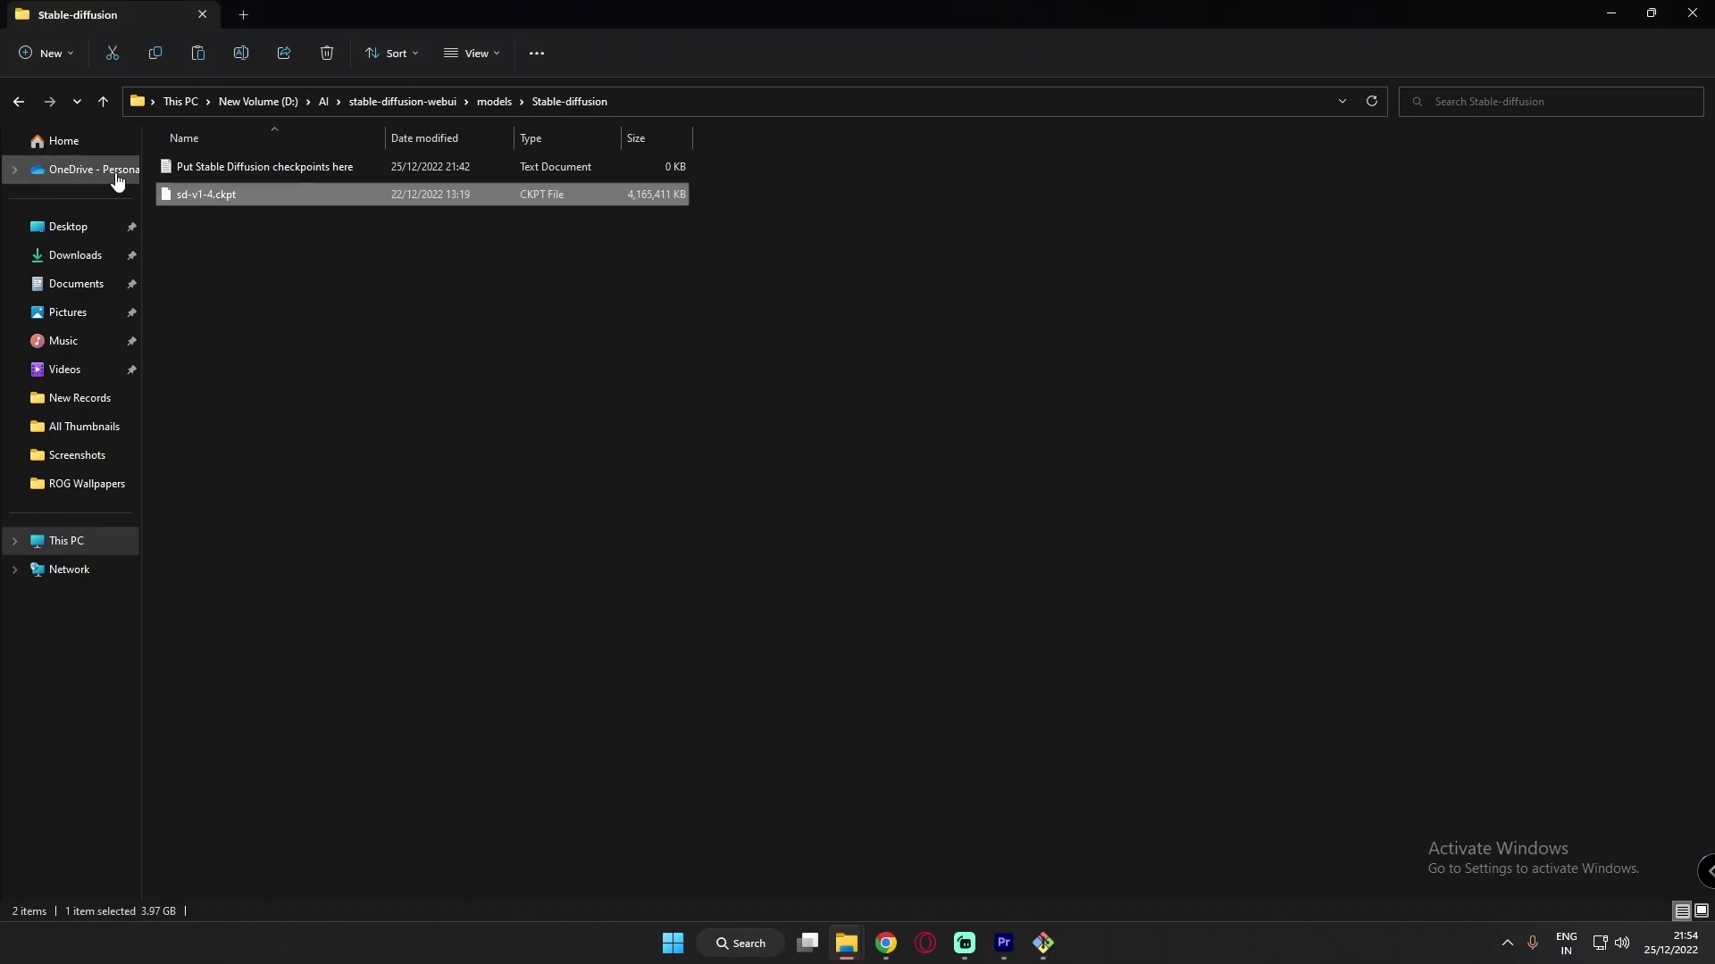
click(18, 102)
click(18, 102)
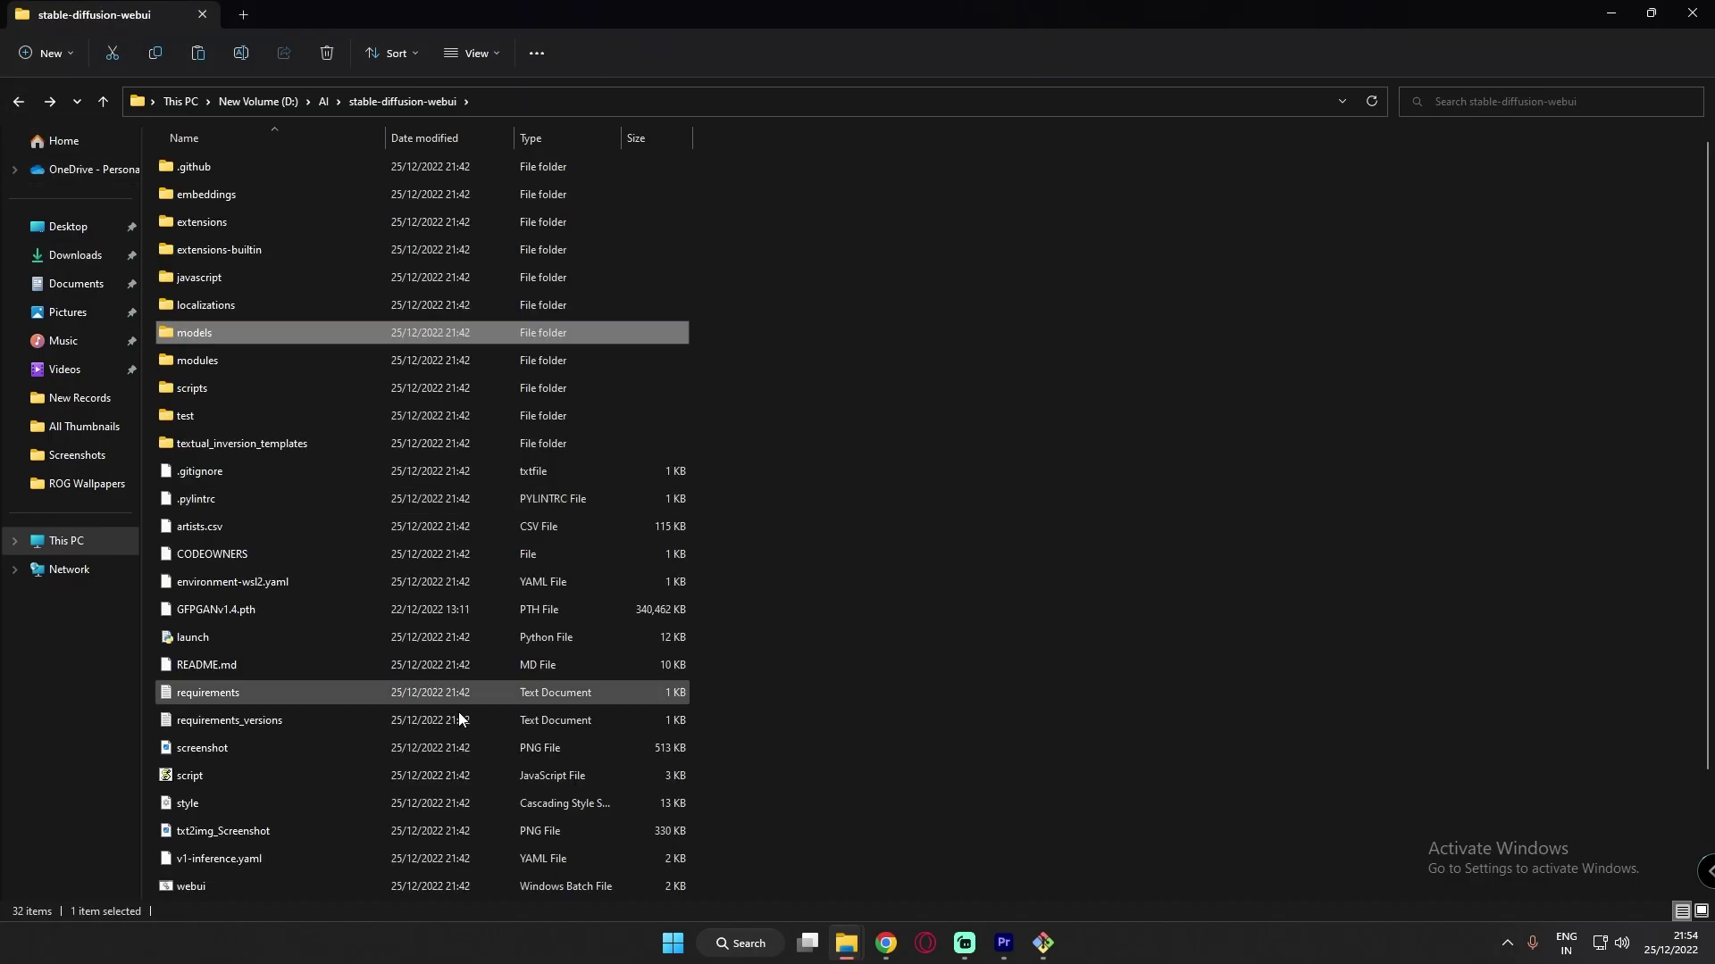
Run webui-user.bat until the web UI serves at 127.0.0.1:7860, then return to the browser.
scroll(286, 823, down, 2)
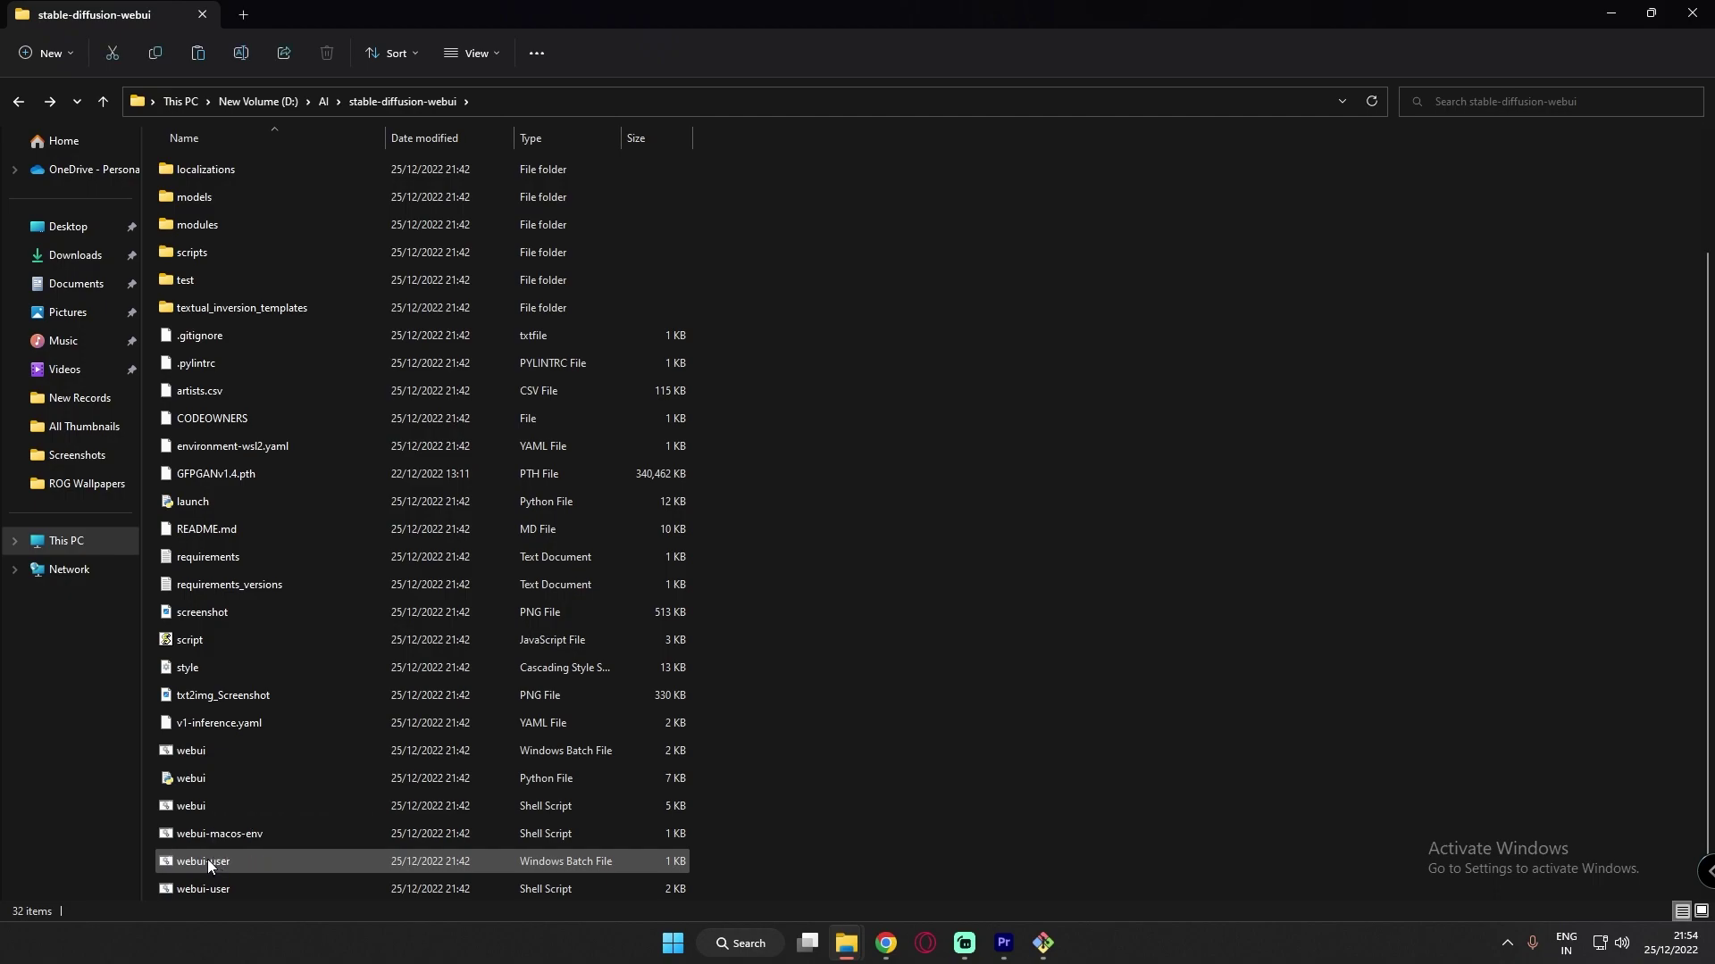
click(212, 860)
double_click(214, 860)
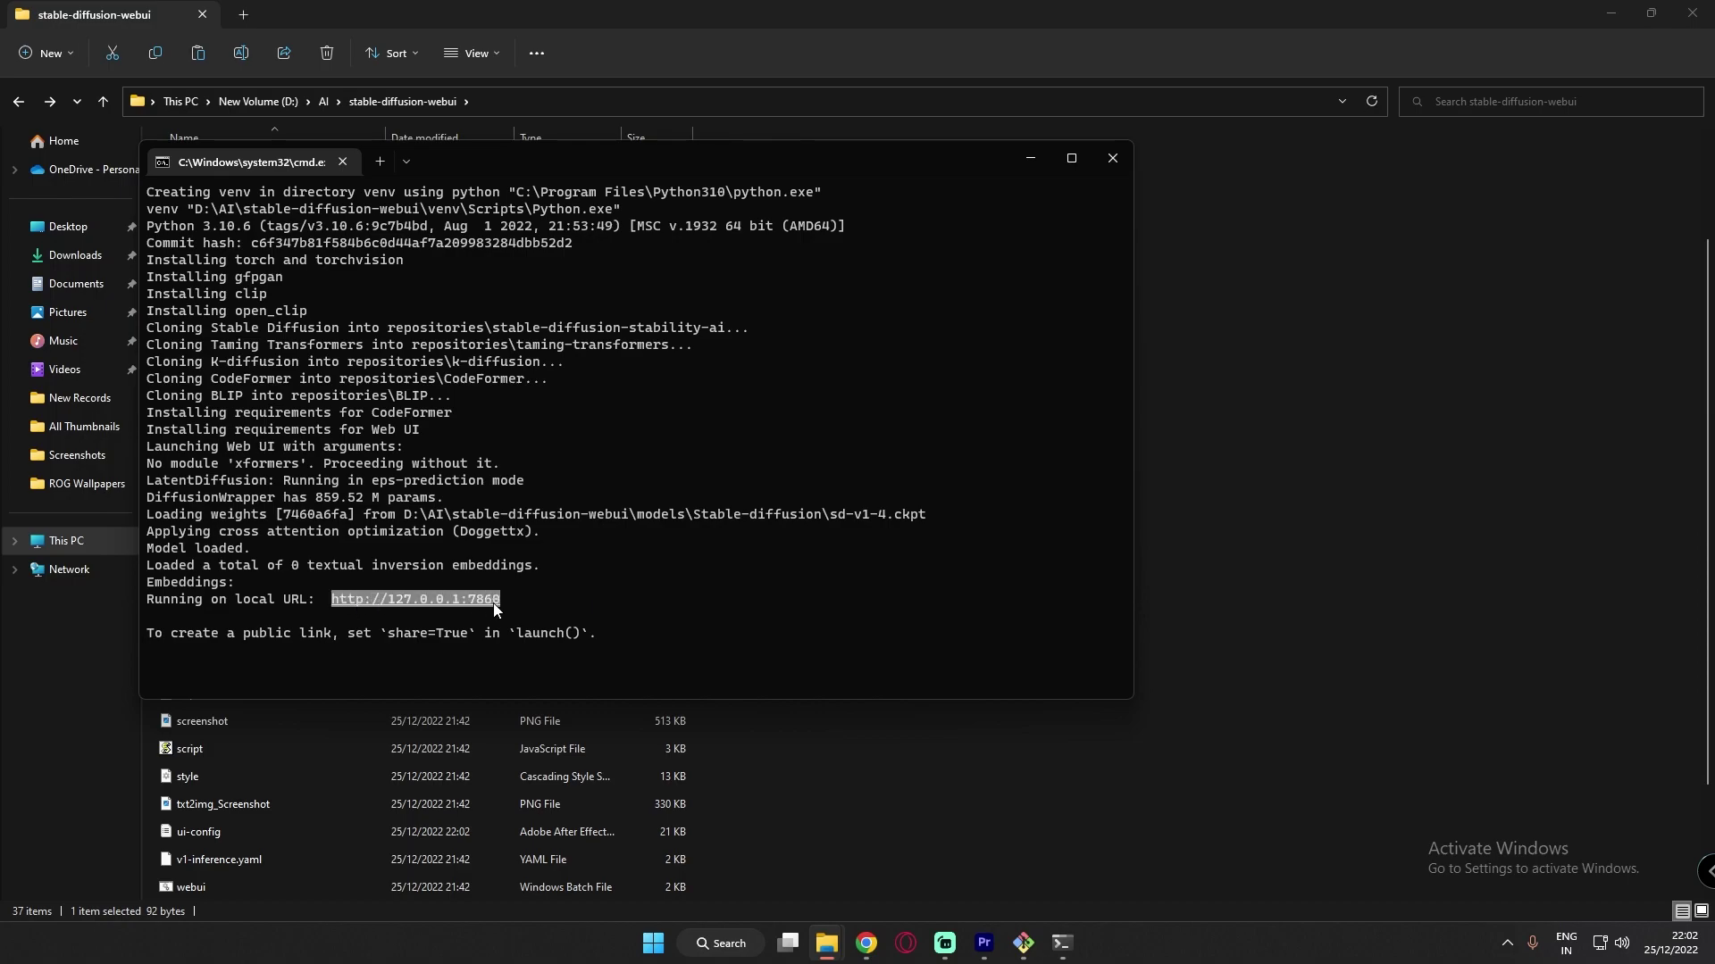
click(865, 943)
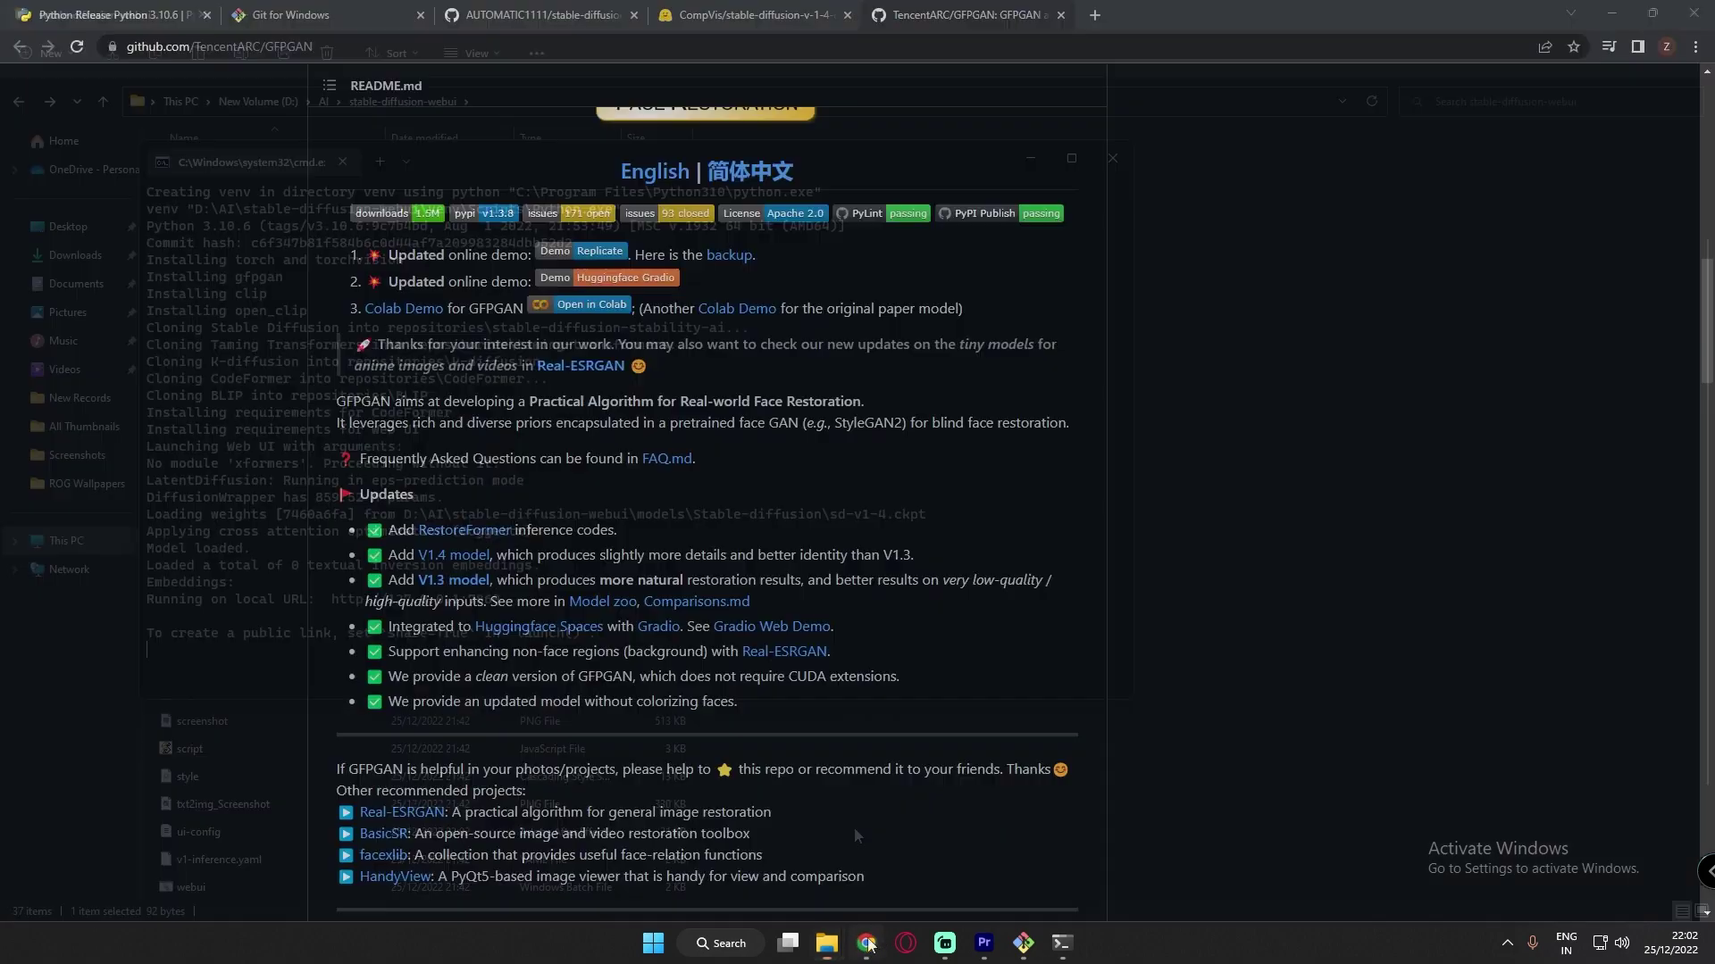
Load the copied address 127.0.0.1:7860 in a new browser tab.
click(1105, 22)
text(http://127.0.0.1:7860)
key(Return)
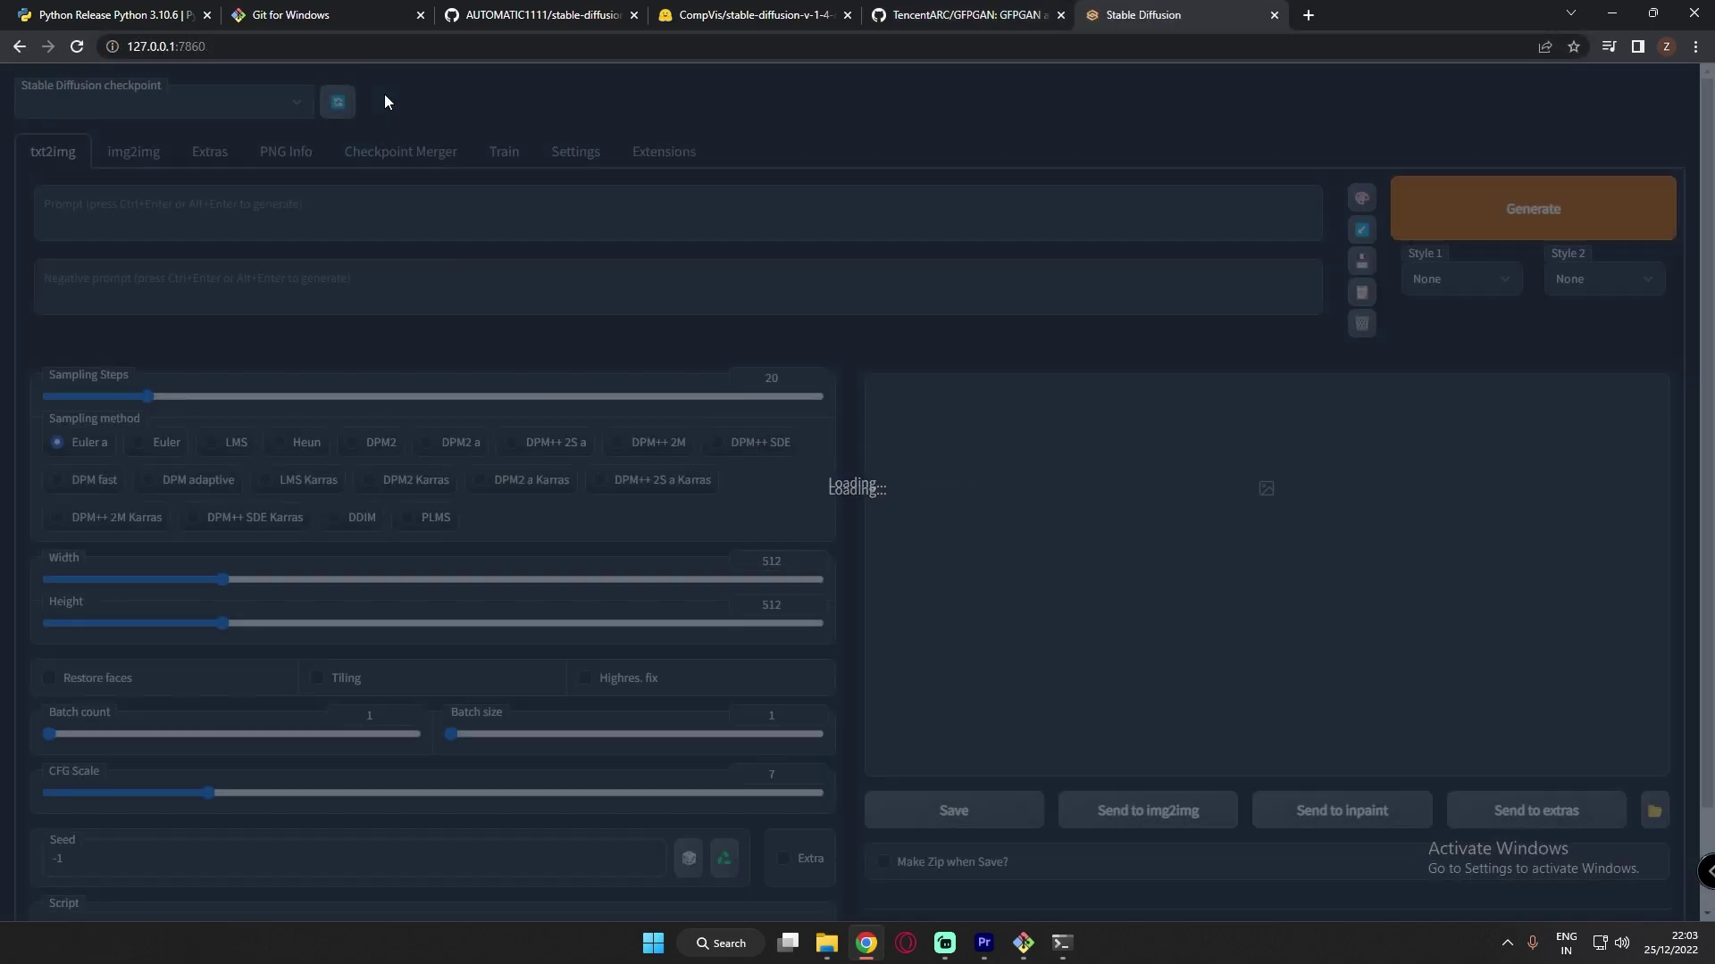